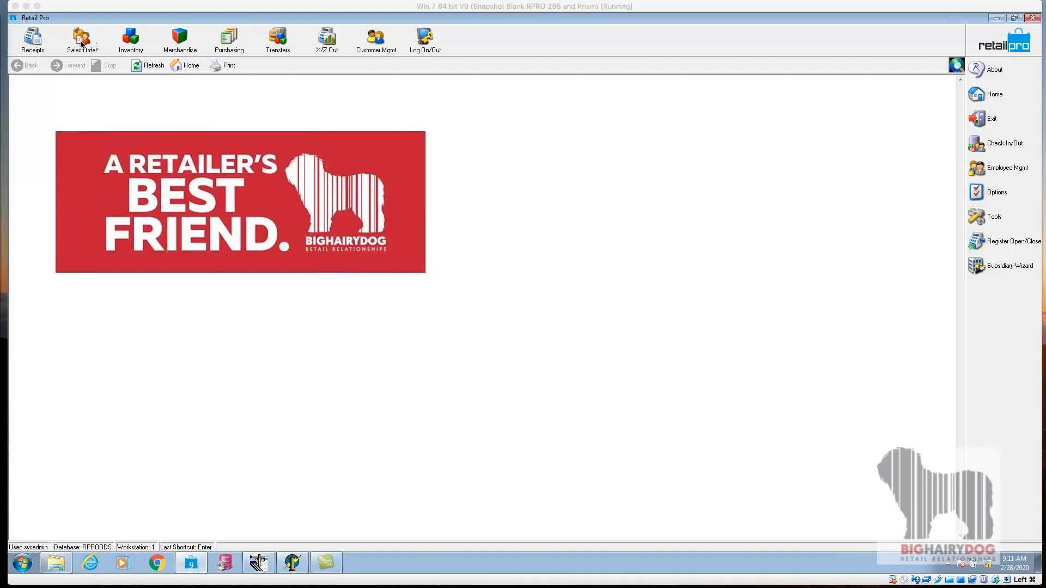
Step: Open the sales orders and show the Bike Work Order dated 2/28/2020 in form view
left_click(82, 43)
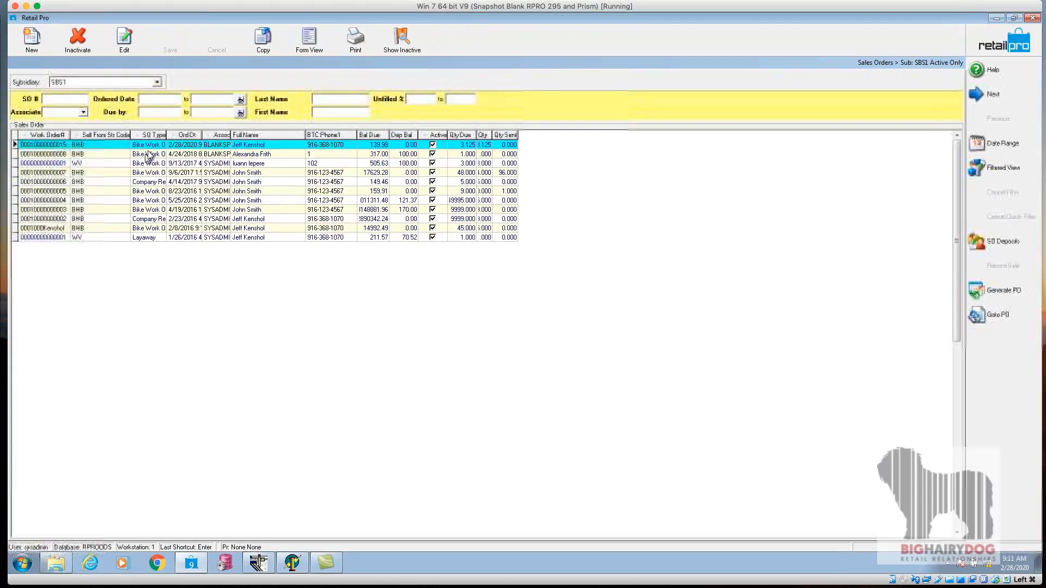
left_click(156, 145)
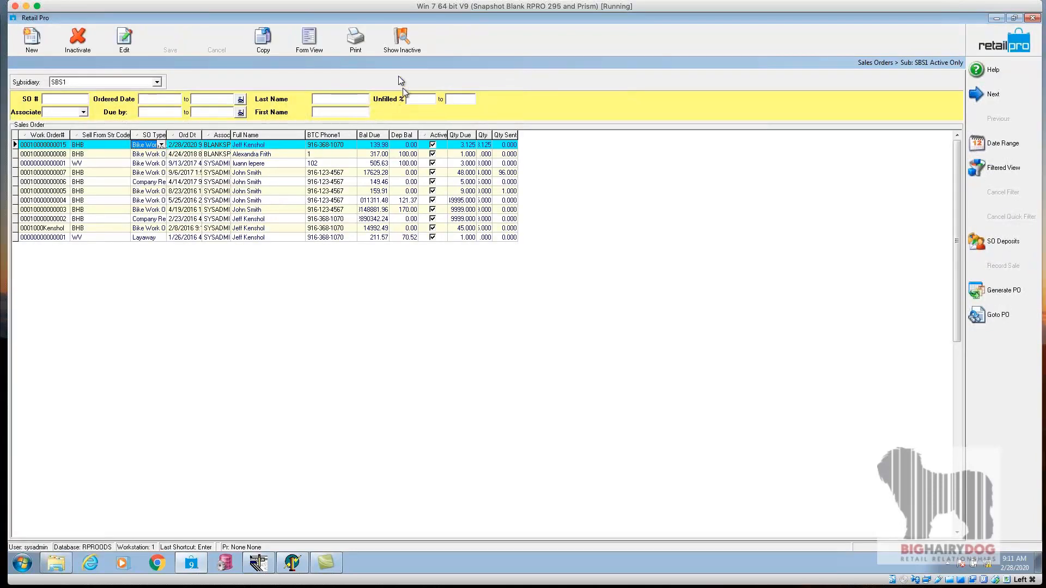
left_click(316, 48)
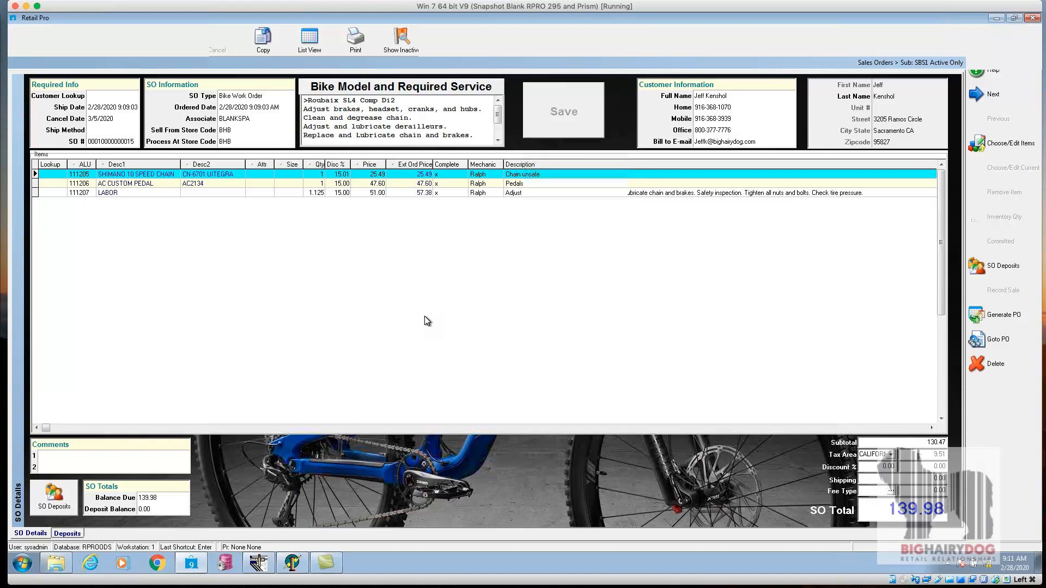
Step: Set the work order's ship date to 3/3/2020
left_click(100, 108)
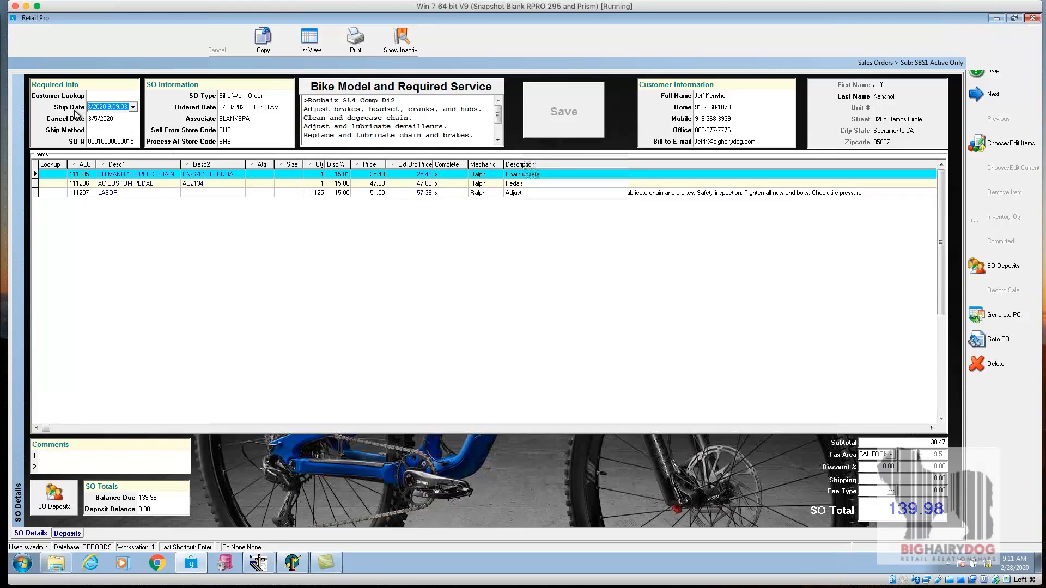
left_click(108, 119)
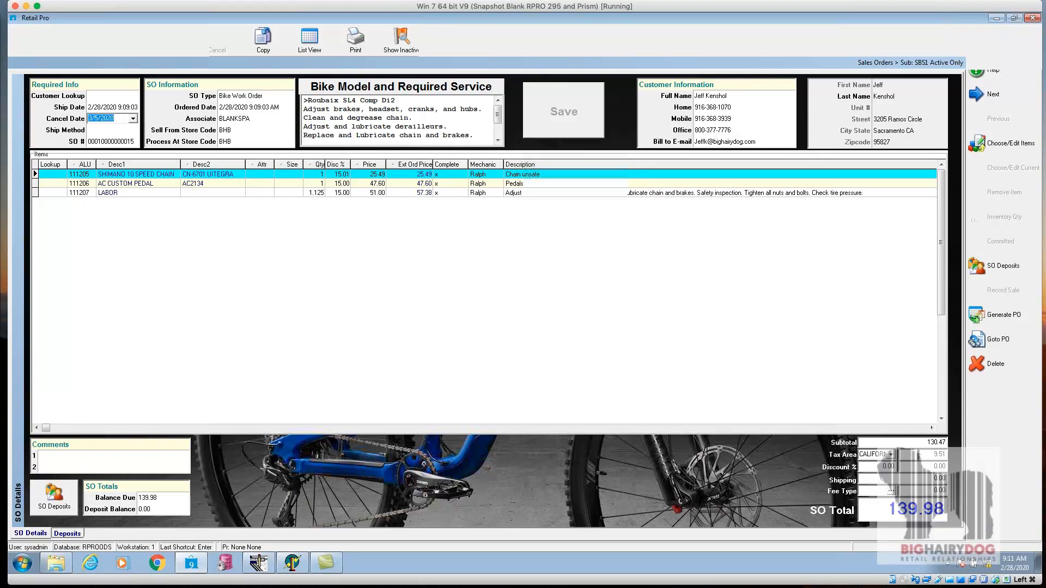
left_click(117, 107)
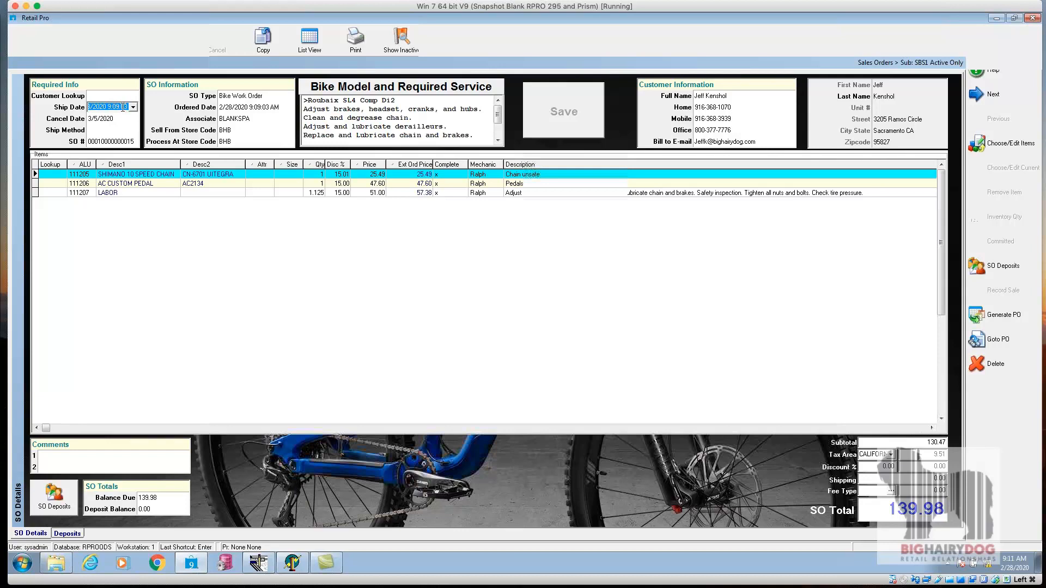
left_click(236, 107)
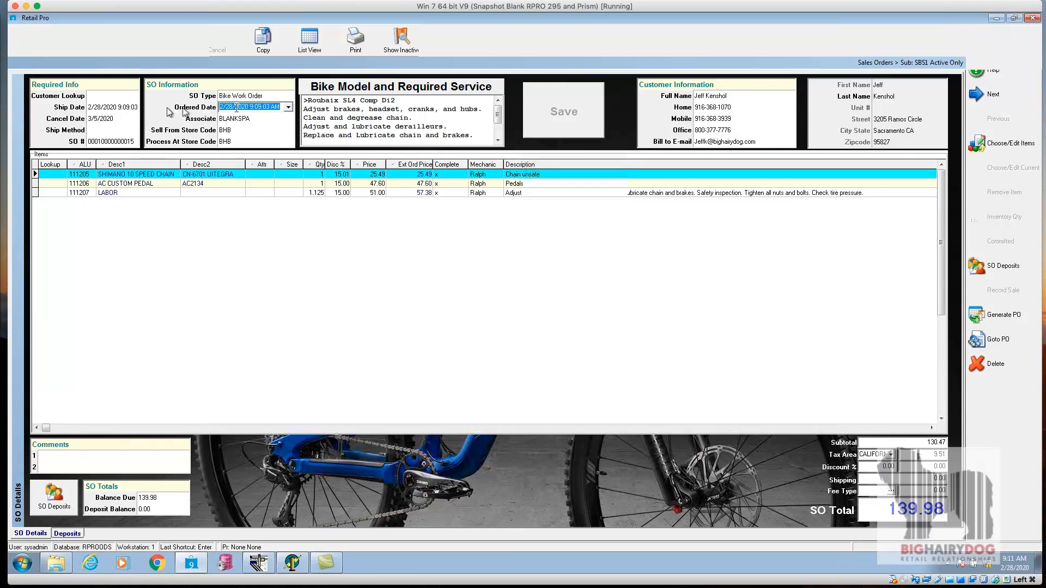
left_click(101, 108)
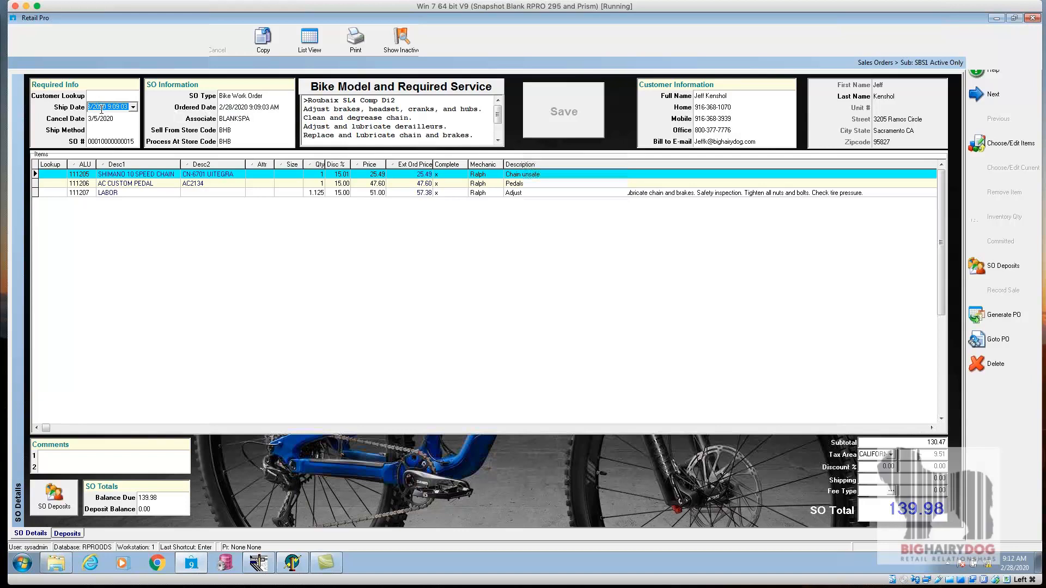
left_click(133, 107)
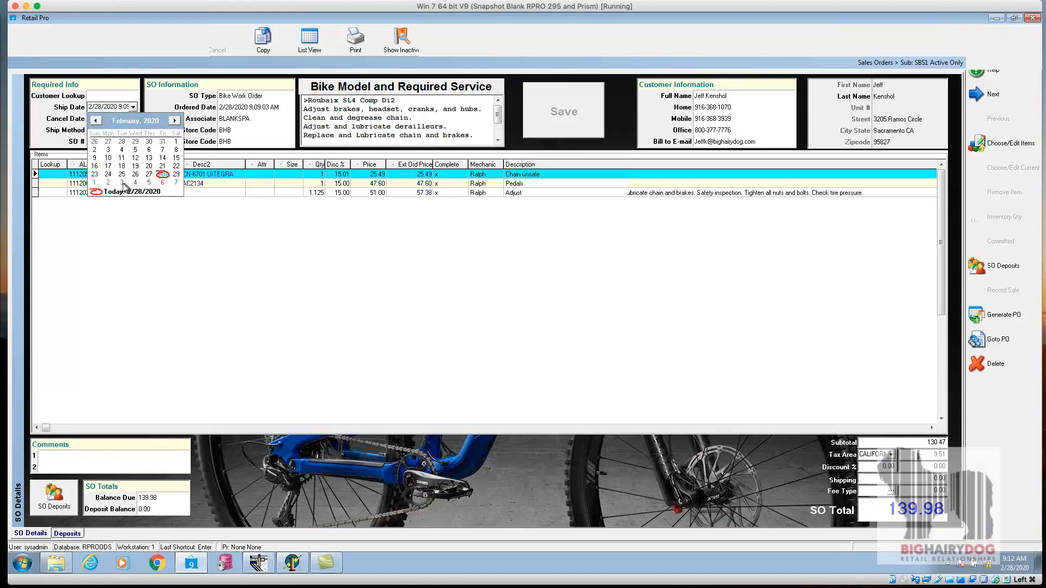
left_click(123, 184)
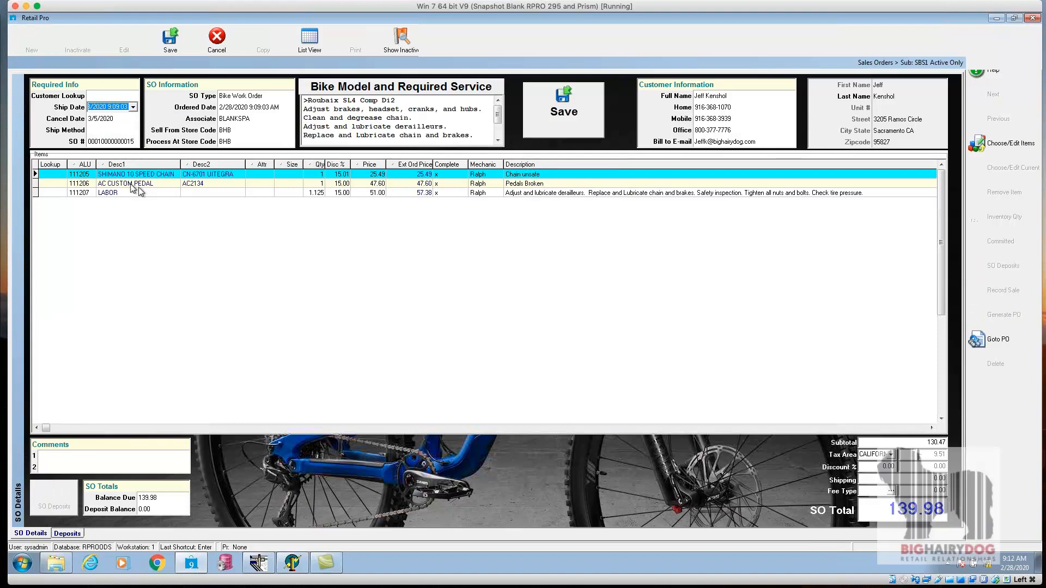
Step: Review the cancel date, the bike model and required service notes, and the full description of the labor line
left_click(110, 119)
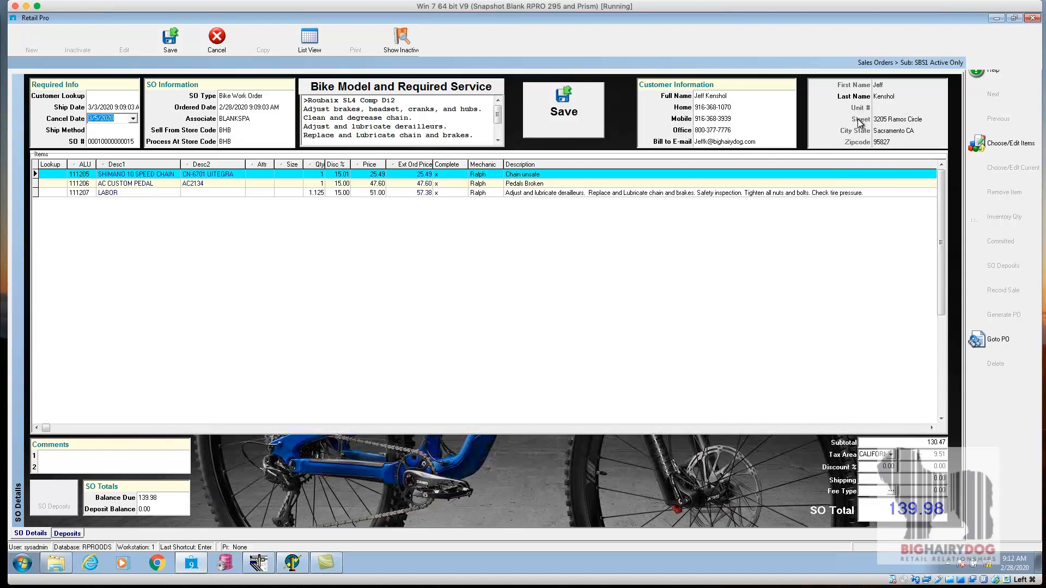
left_click_drag(406, 100, 276, 100)
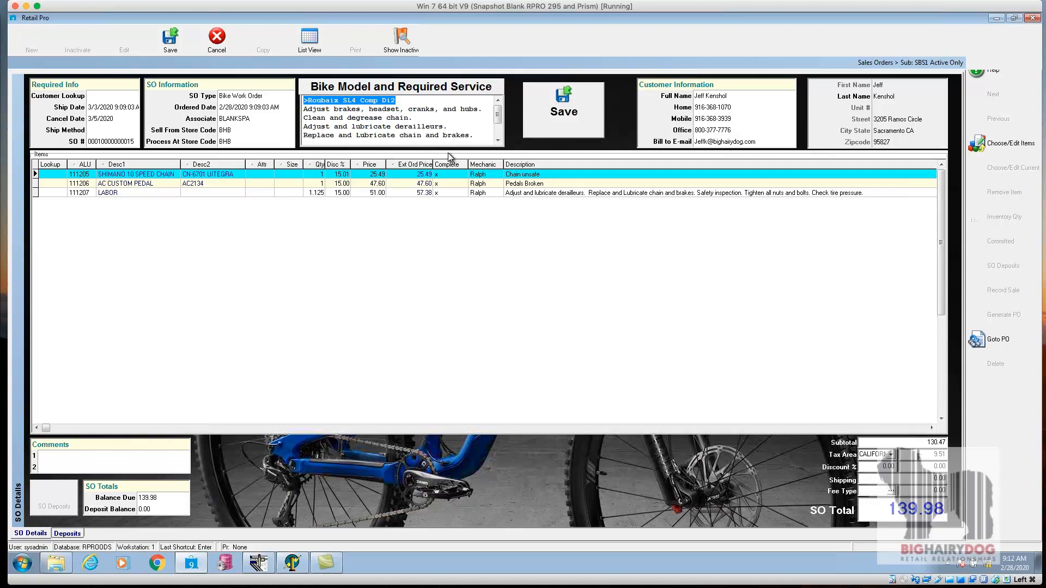
left_click_drag(474, 136, 292, 111)
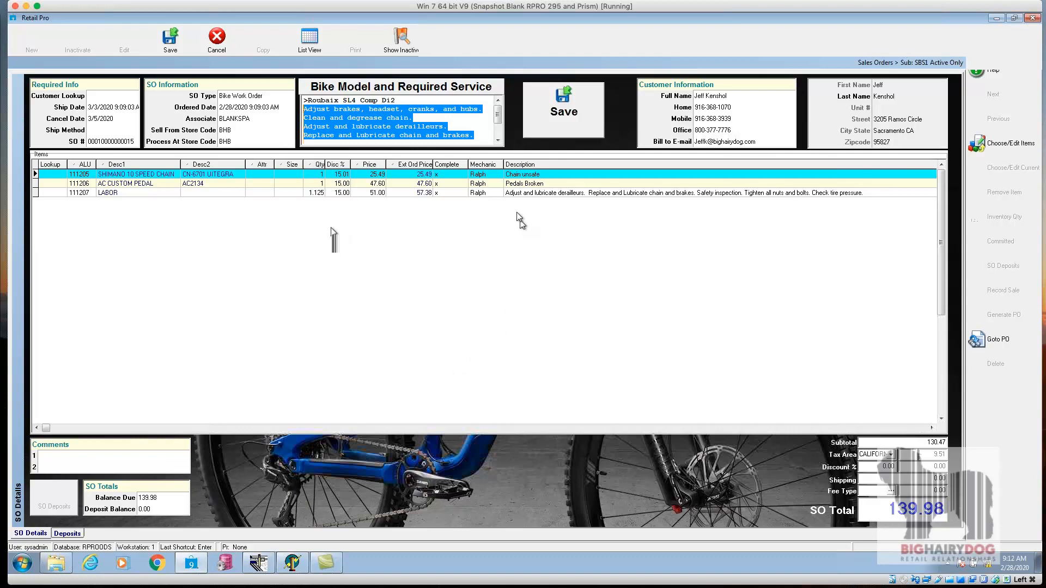
left_click(519, 192)
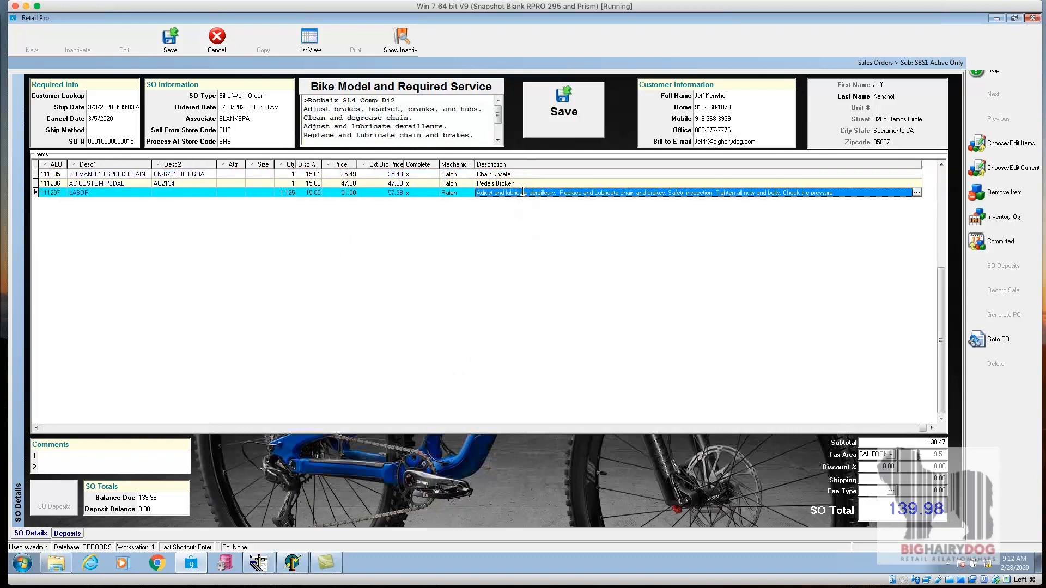
left_click(915, 193)
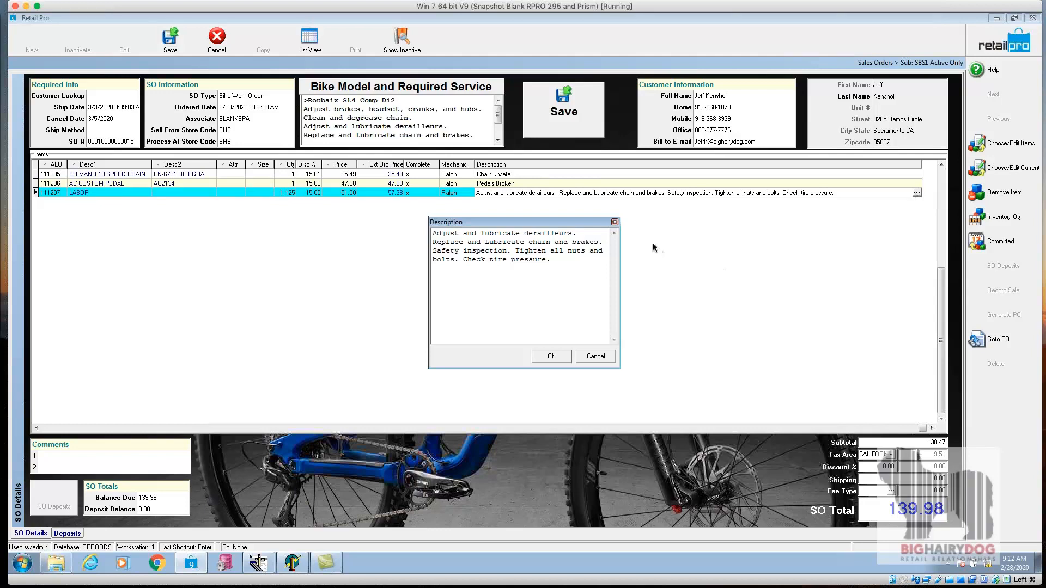
left_click(615, 223)
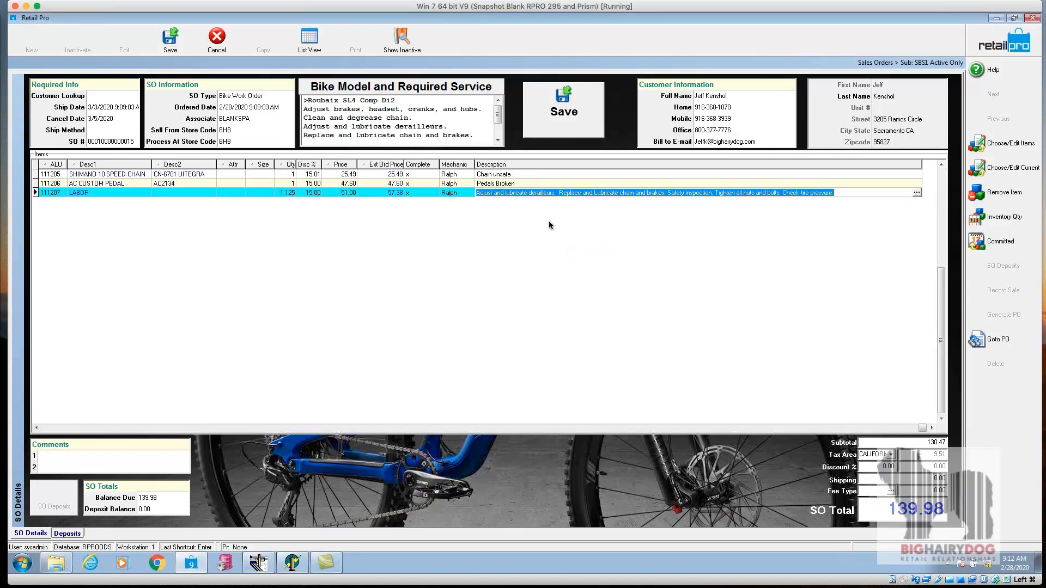
Step: Add a second labor line to the work order with ALU 111207
left_click(61, 196)
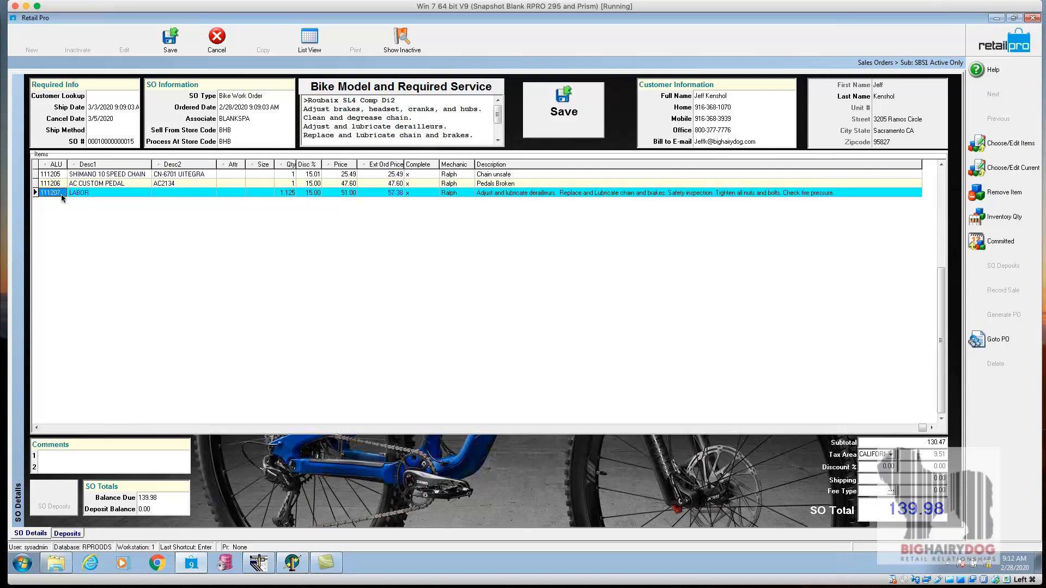
key("Down")
type("111207")
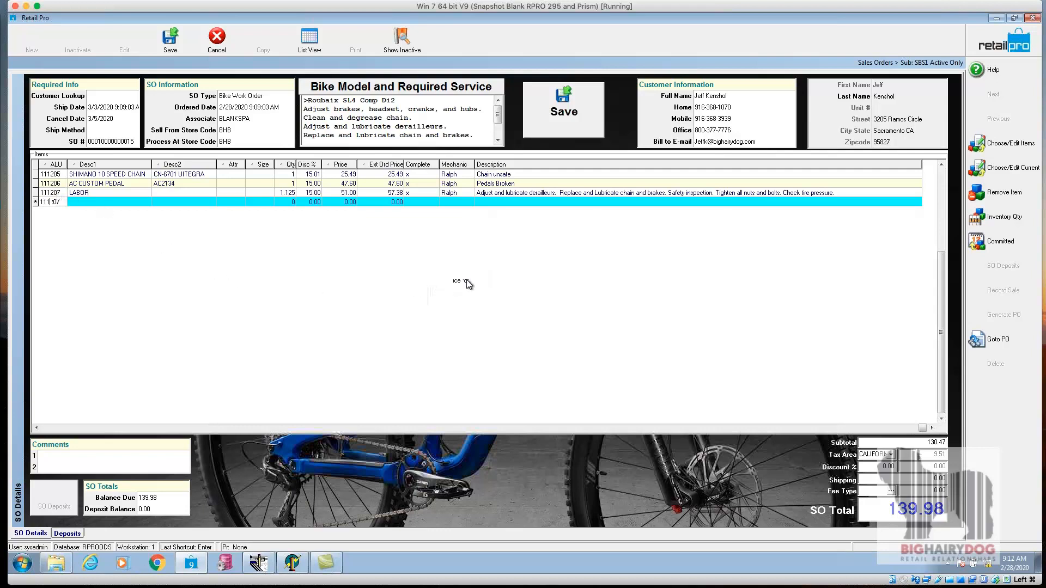
key("Return")
type("60")
key("Return")
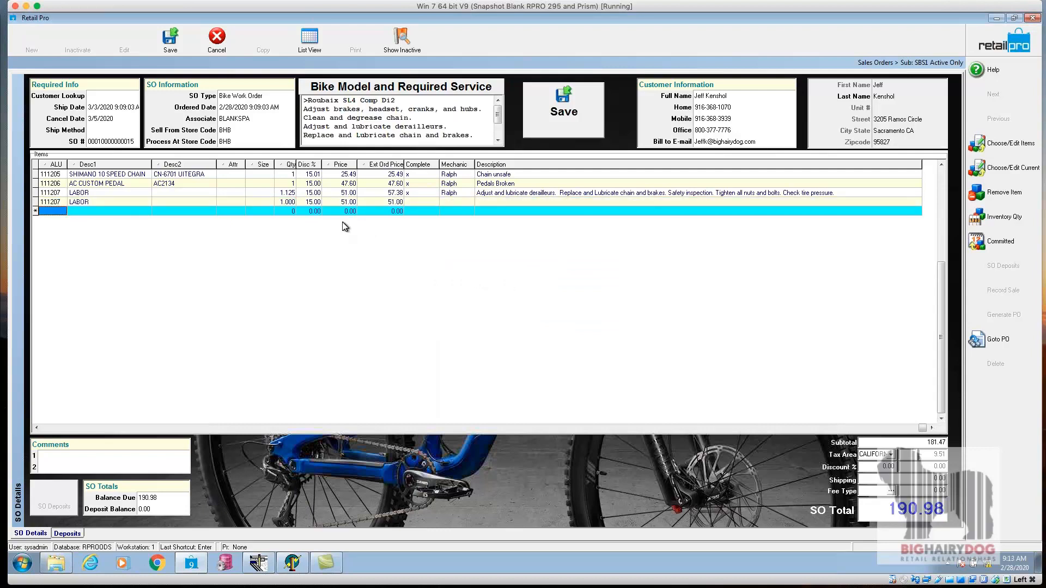
Step: Set the new labor line's quantity to 0.5, its discount to 0% and its price to 60.00
left_click(297, 201)
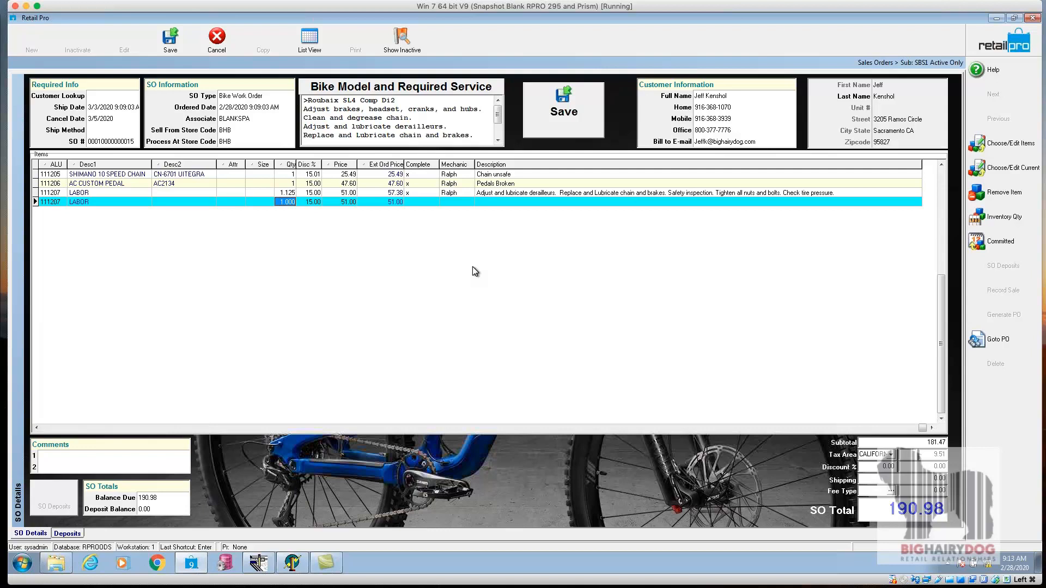
type(".5")
key("Return")
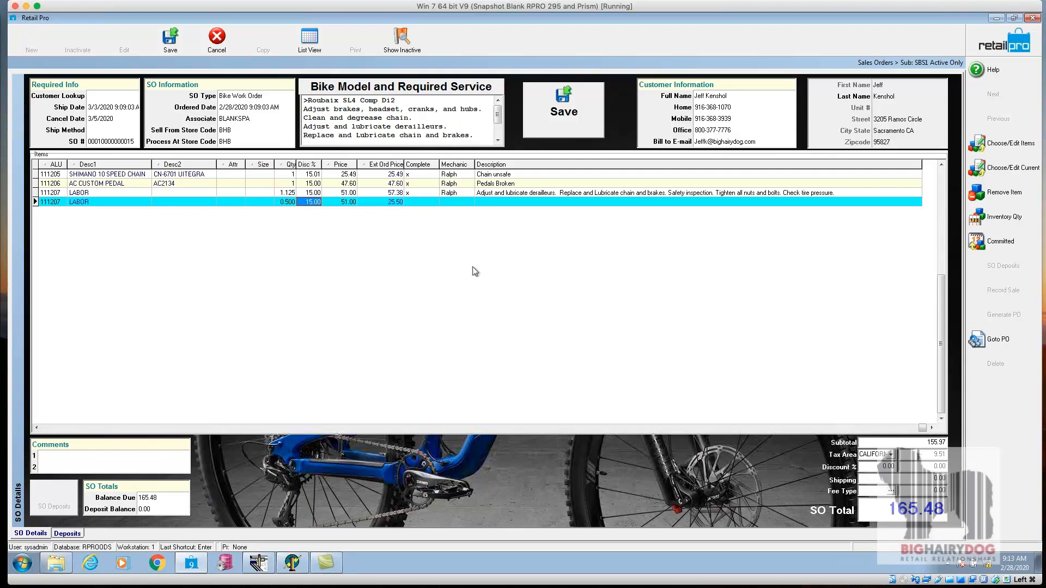
key("Return")
left_click(313, 202)
type("0")
key("Return")
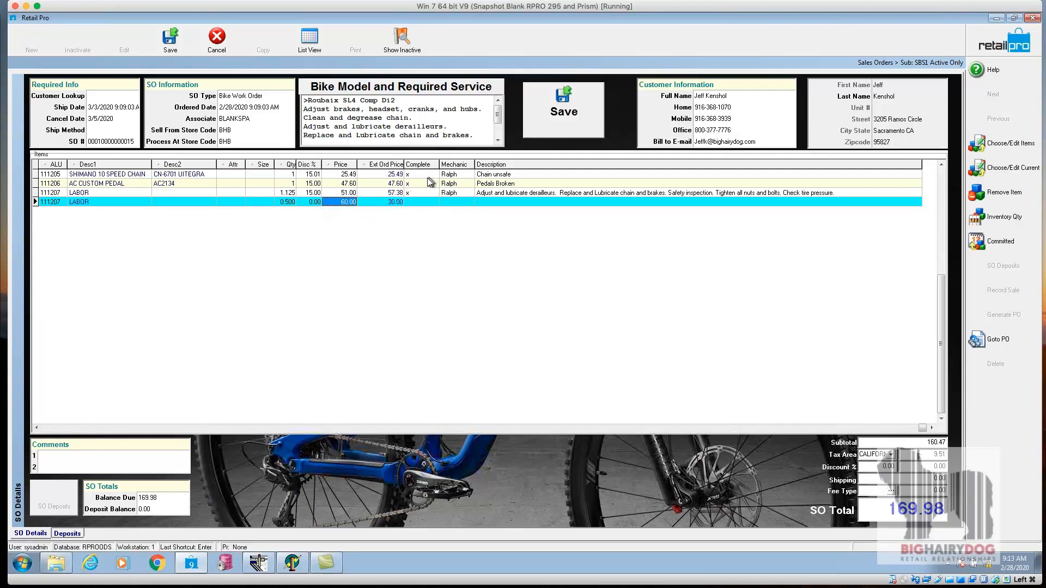
left_click(391, 201)
left_click(349, 202)
left_click(286, 203)
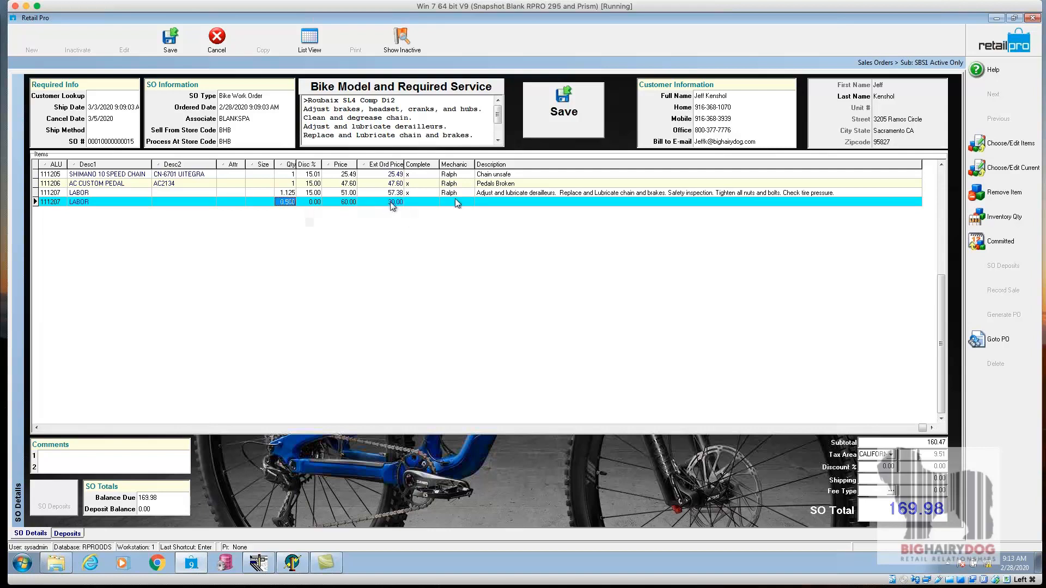
Step: Enter "What that is for" as the new labor line's description and save the work order
left_click(550, 203)
type("W a")
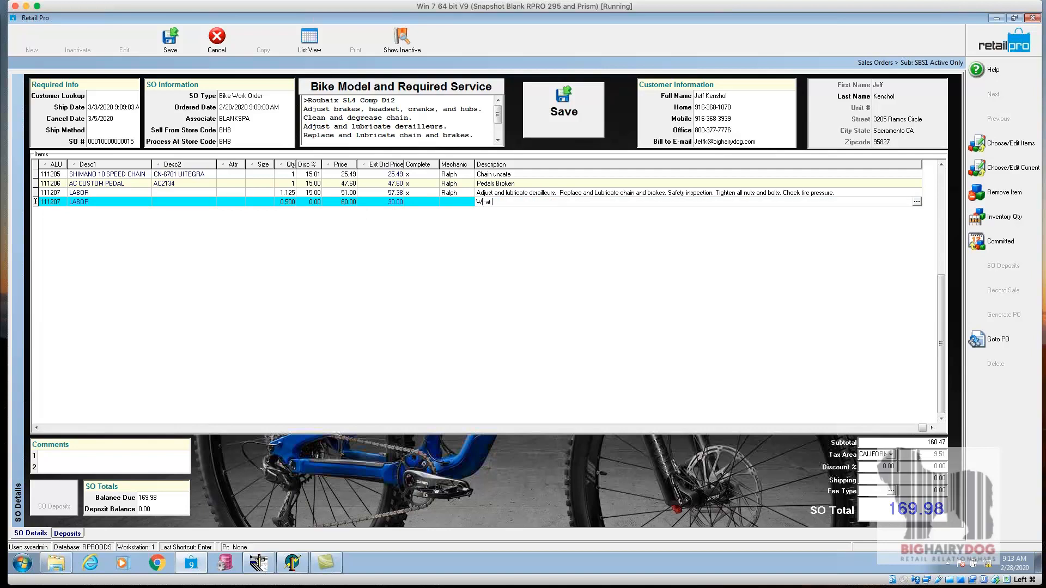
type("t that is for")
key("Return")
left_click(550, 202)
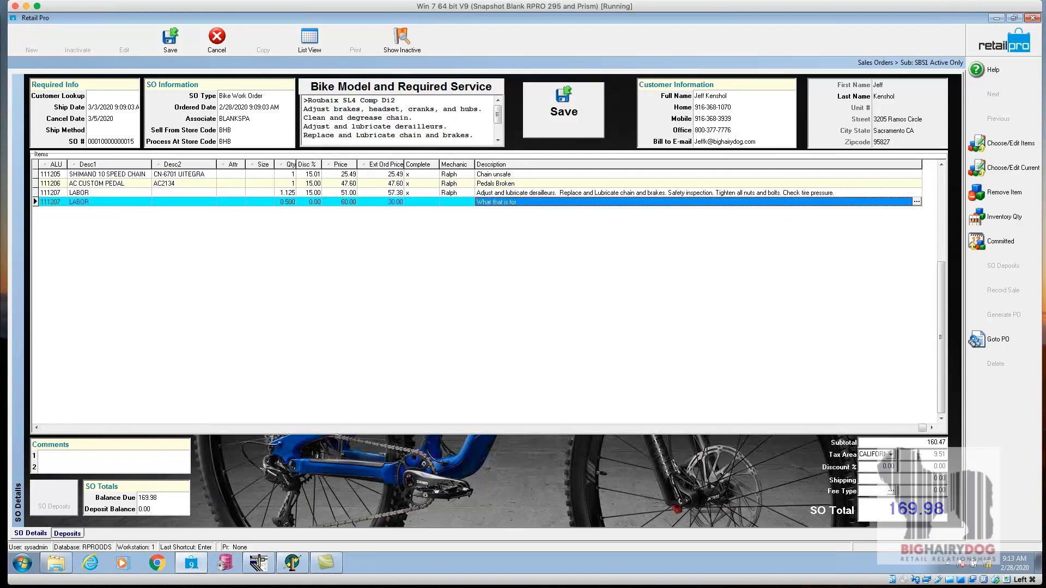
left_click(580, 122)
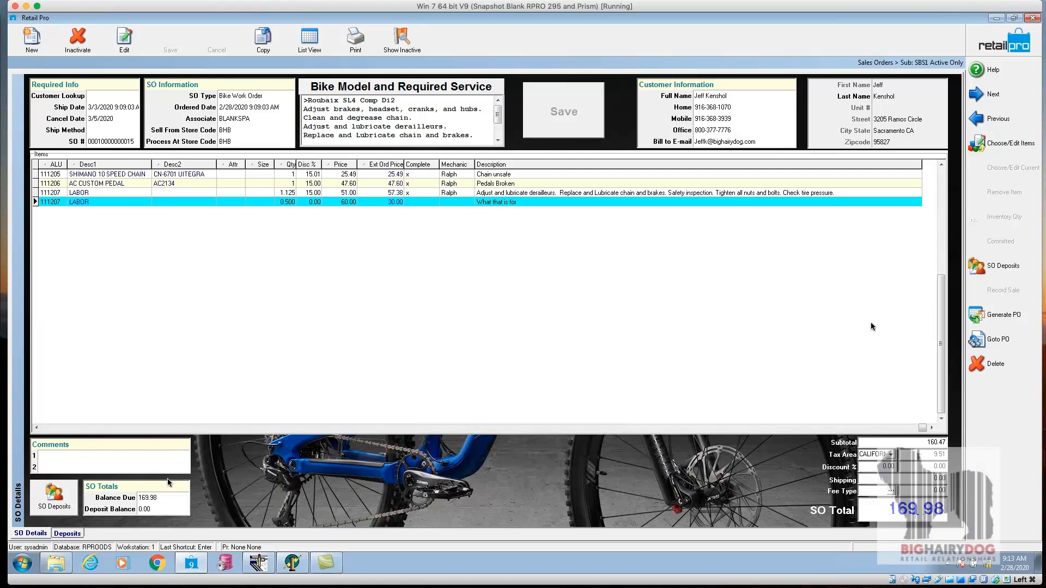
Step: Record a new 75.00 deposit on the work order, tendered in cash, and return to the order
left_click(986, 272)
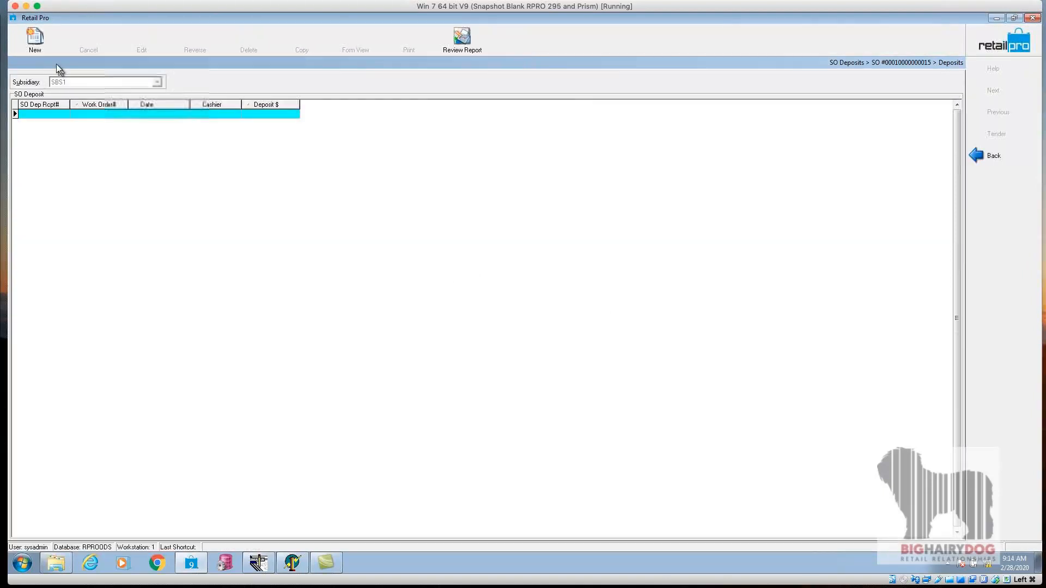
left_click(47, 46)
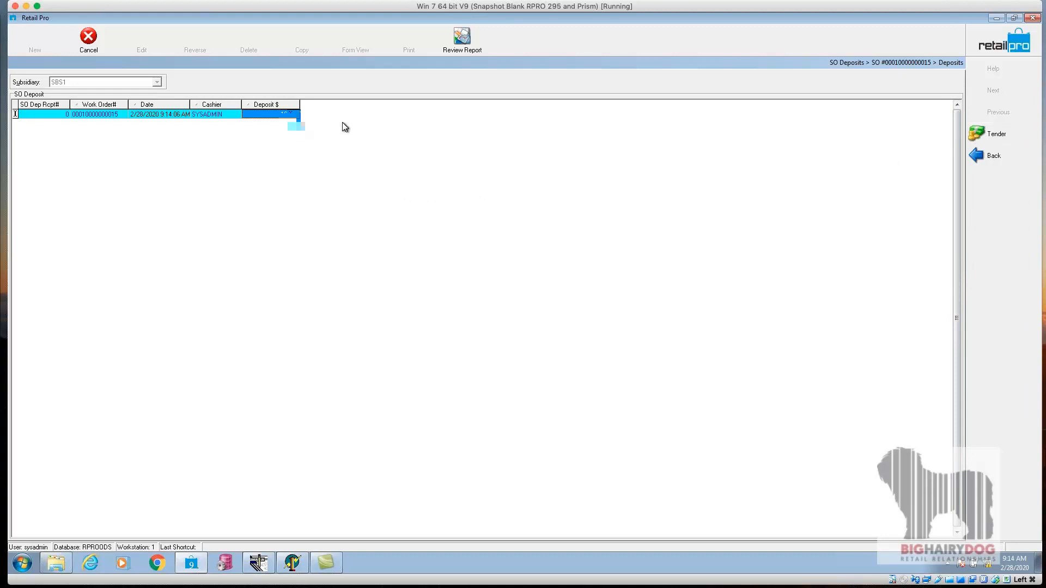
type("75")
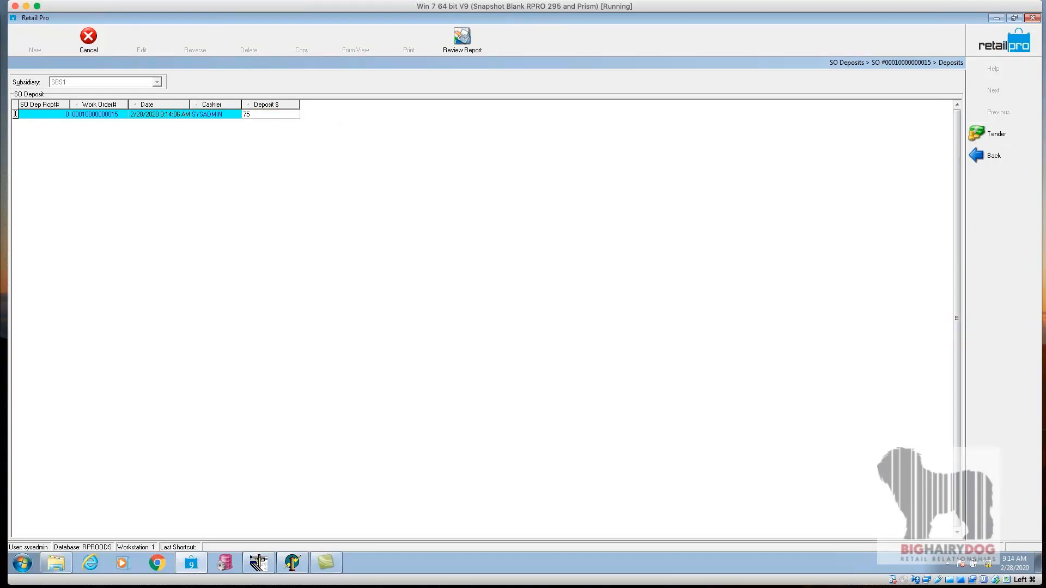
left_click(992, 140)
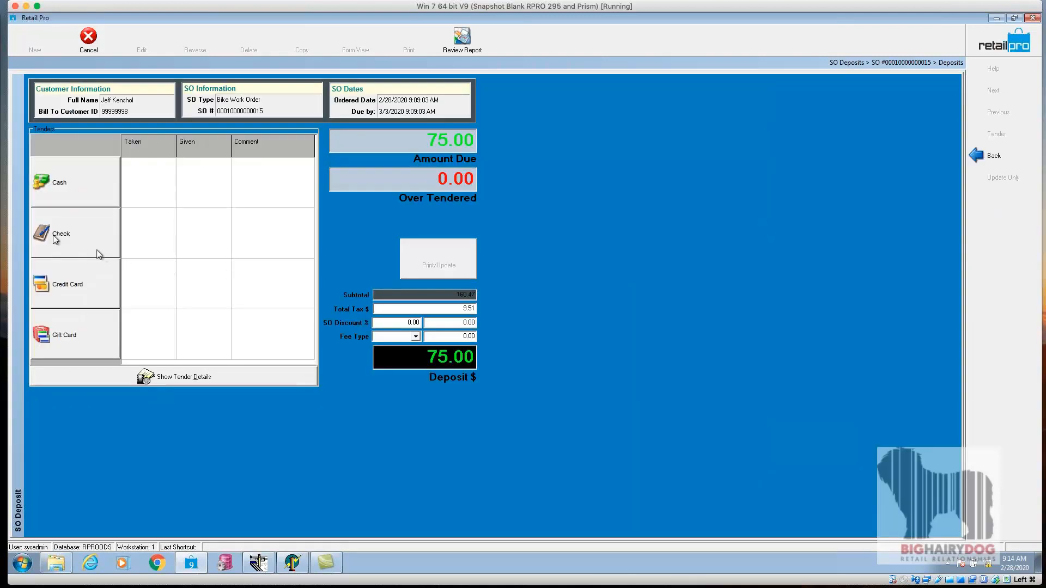
left_click(40, 199)
left_click(564, 340)
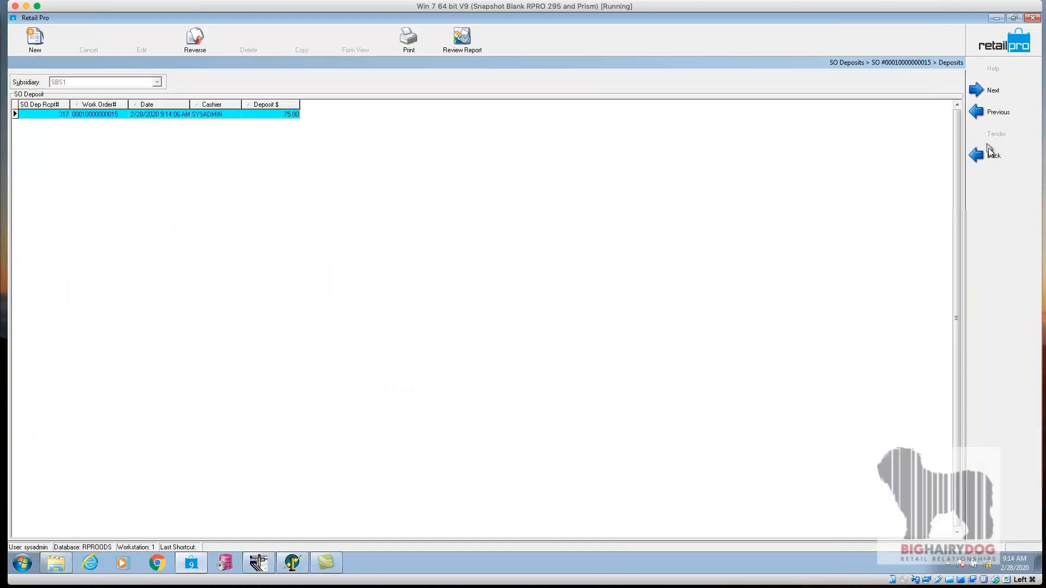
left_click(989, 155)
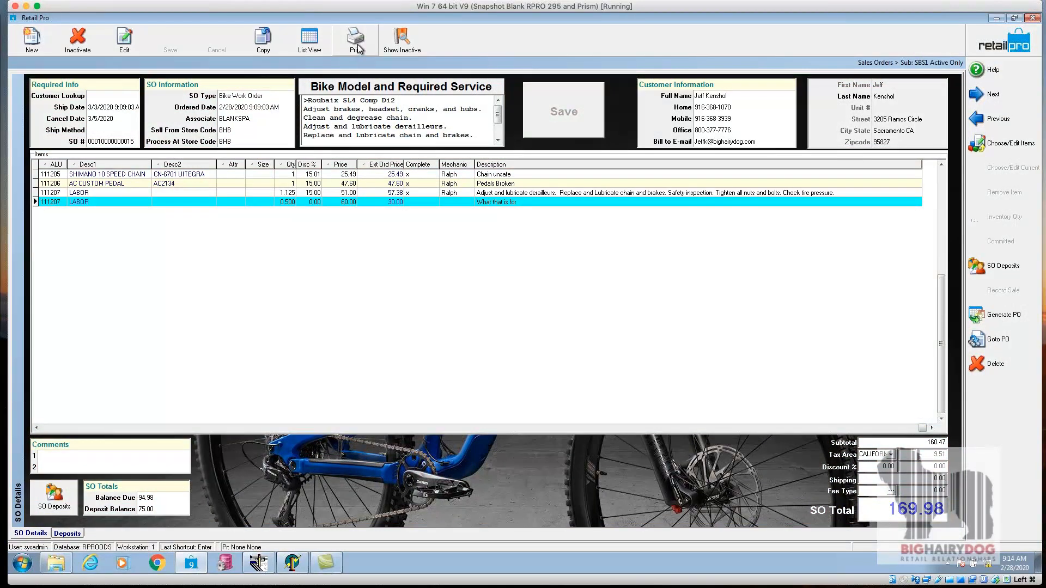
Step: Generate a print preview of the work order using the BikeWorkOrdere80SO document design
left_click(359, 49)
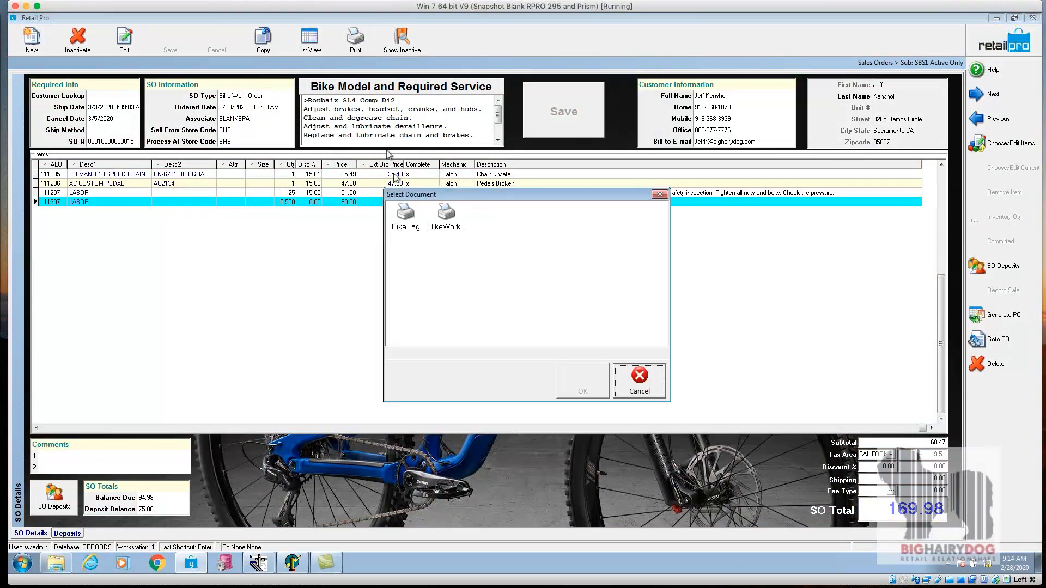
left_click(441, 221)
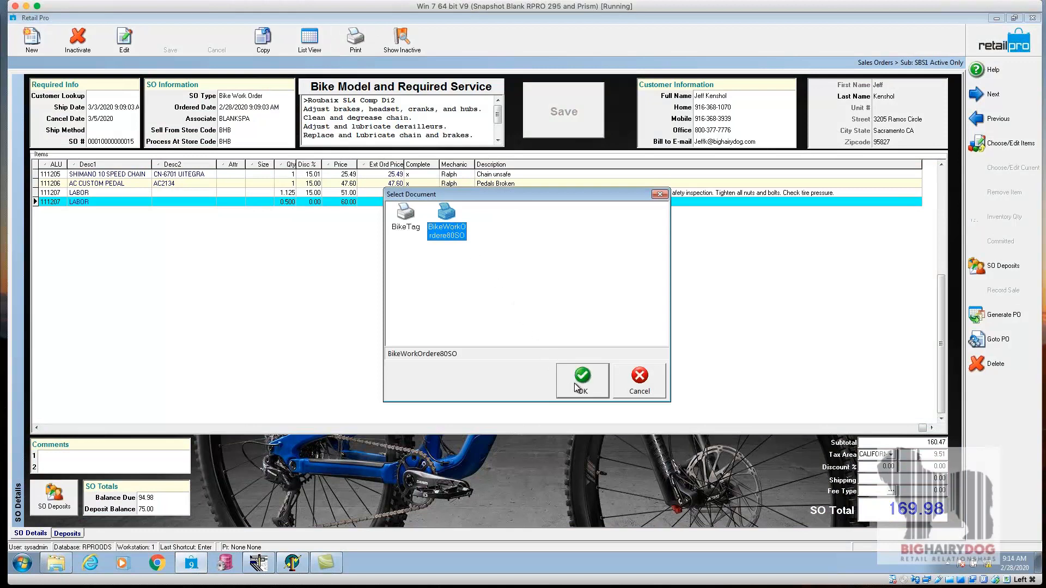
left_click(578, 387)
left_click(561, 409)
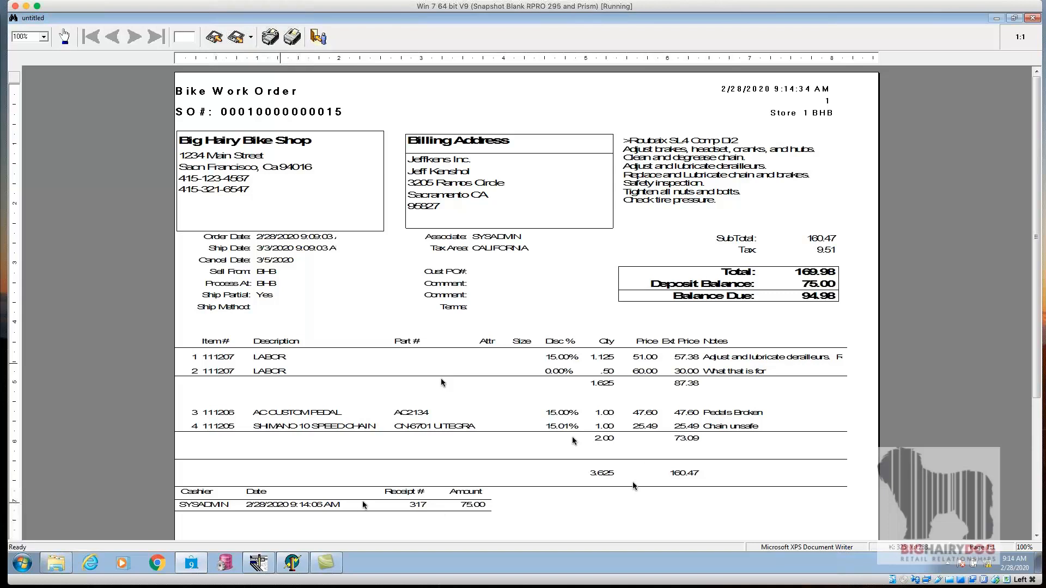
Step: Close the work order preview unsaved, and generate a print preview of the order's barcoded customer tag, discarding that report as well
left_click(321, 39)
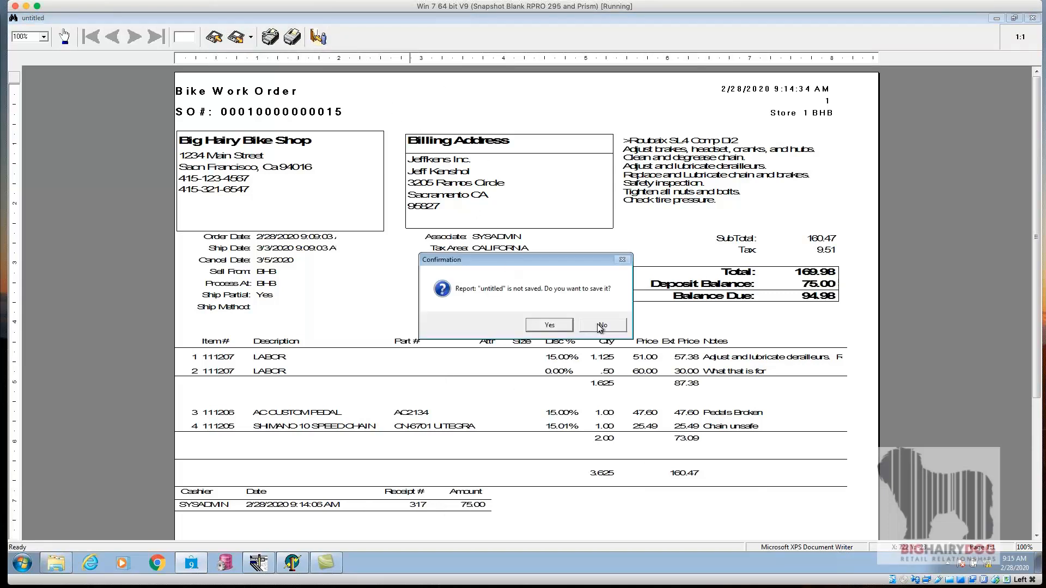
left_click(599, 327)
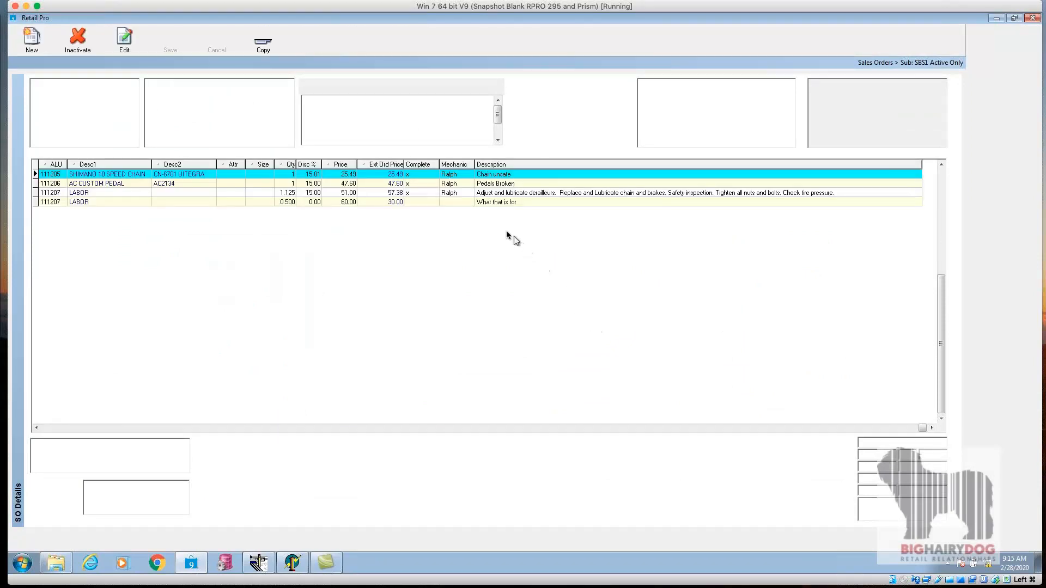
left_click(357, 39)
left_click(407, 227)
left_click(586, 388)
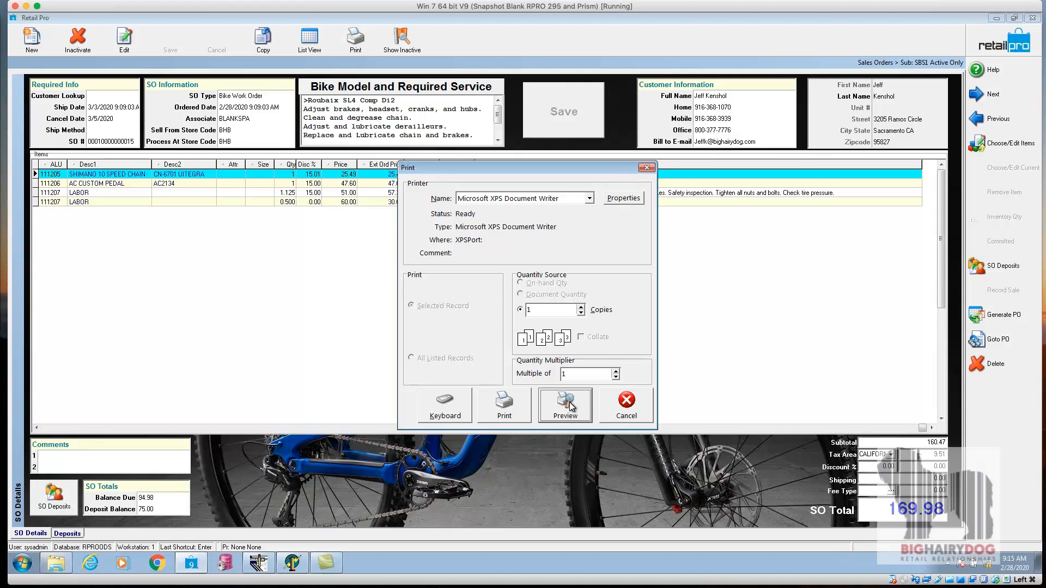
left_click(571, 406)
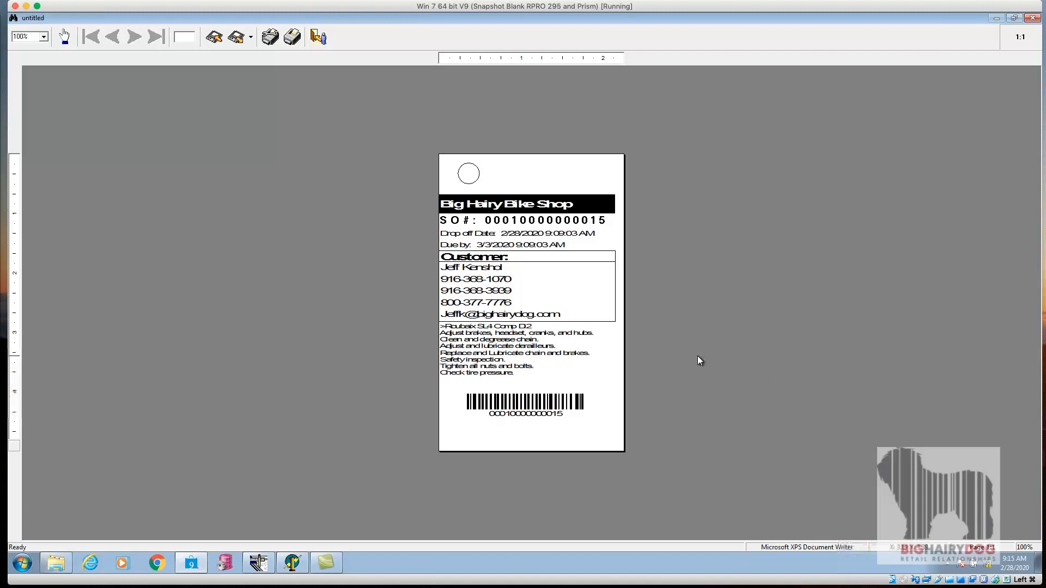
key("Escape")
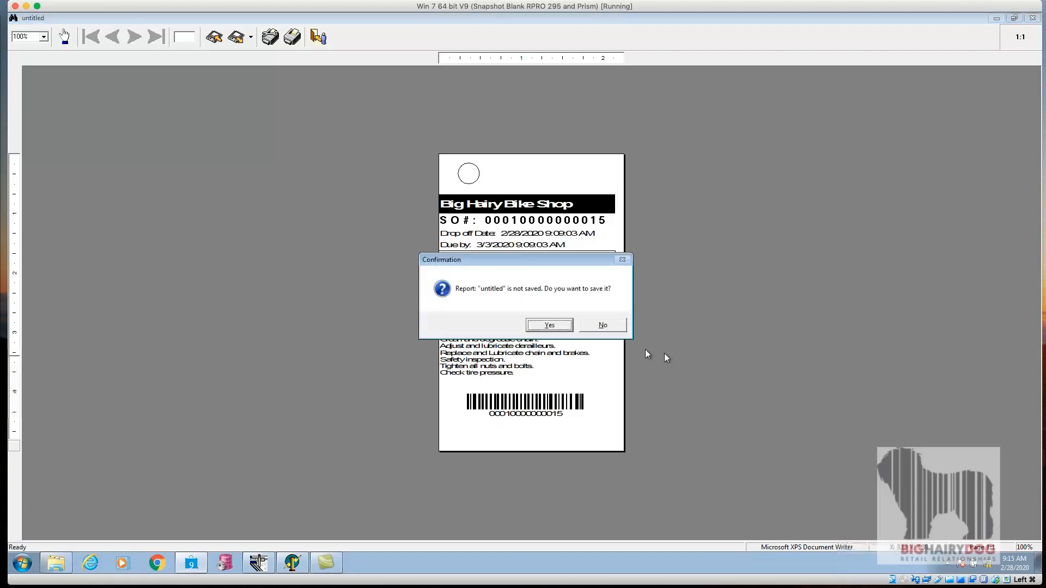
left_click(611, 326)
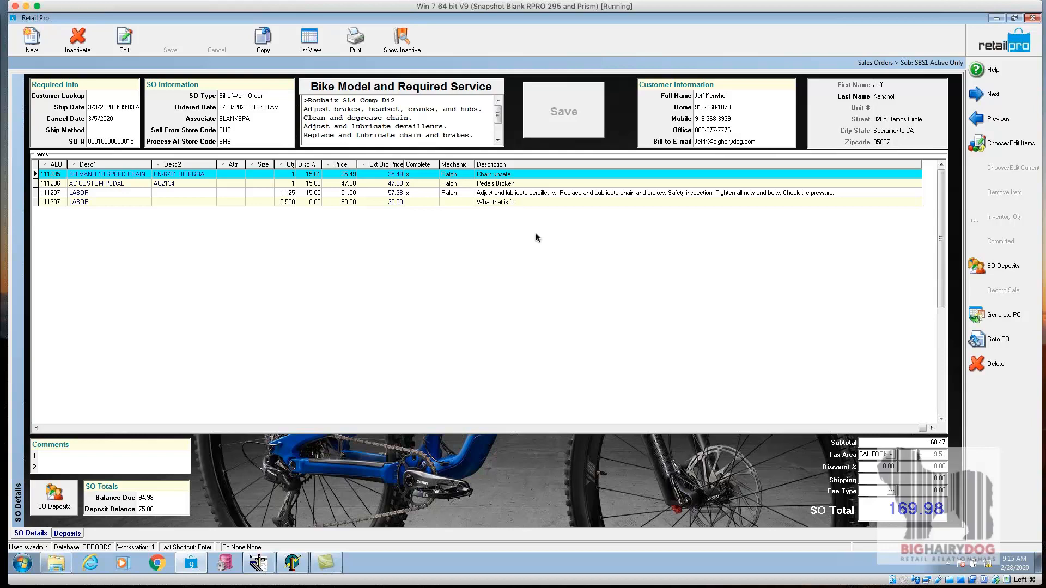
Step: Find the work order in the sales order list by its full SO number and reopen it in form view
left_click(129, 142)
left_click(308, 42)
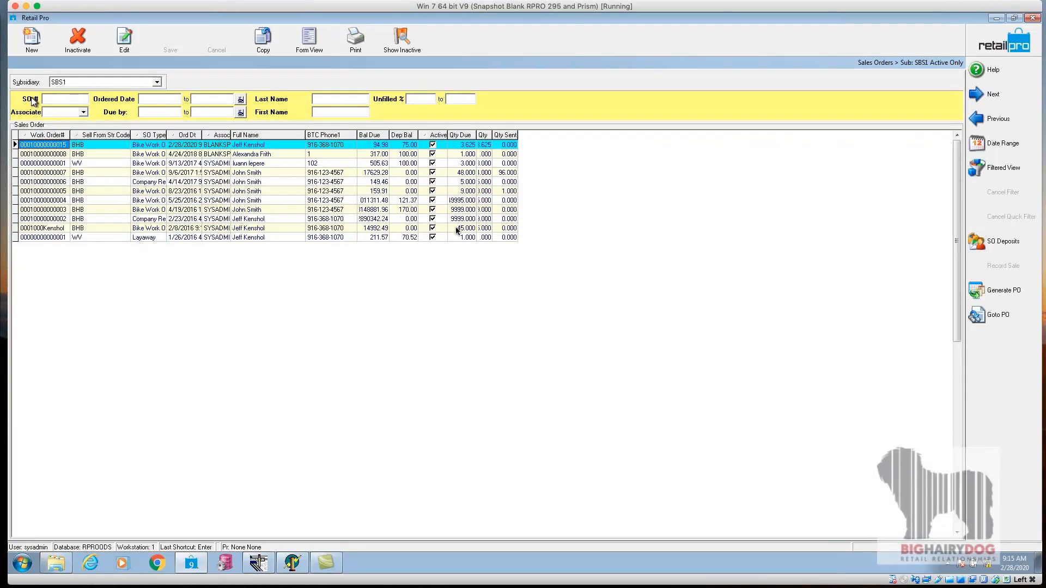
left_click(73, 100)
type("00010000000015")
key("Return")
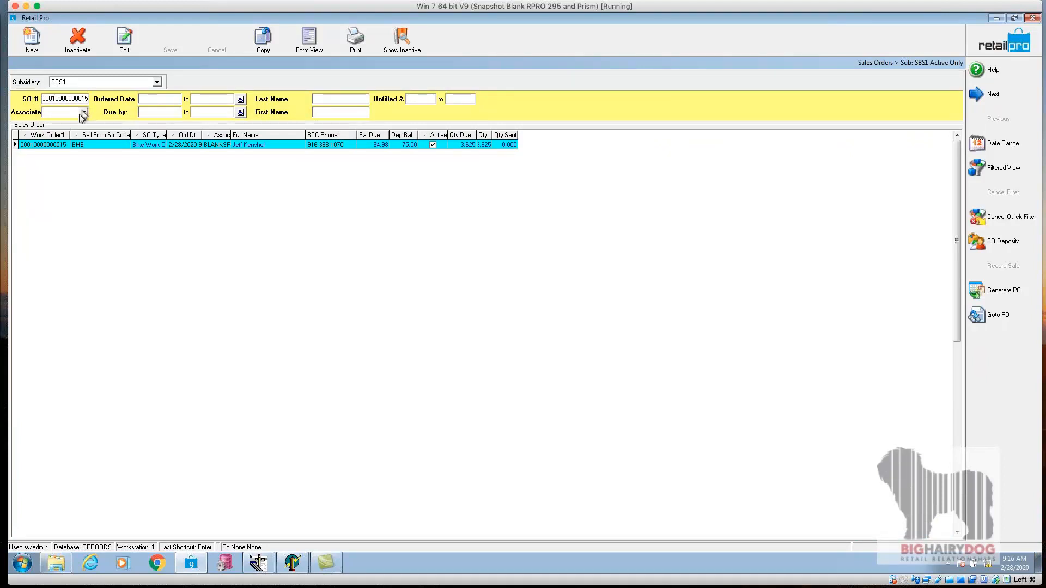
left_click(303, 55)
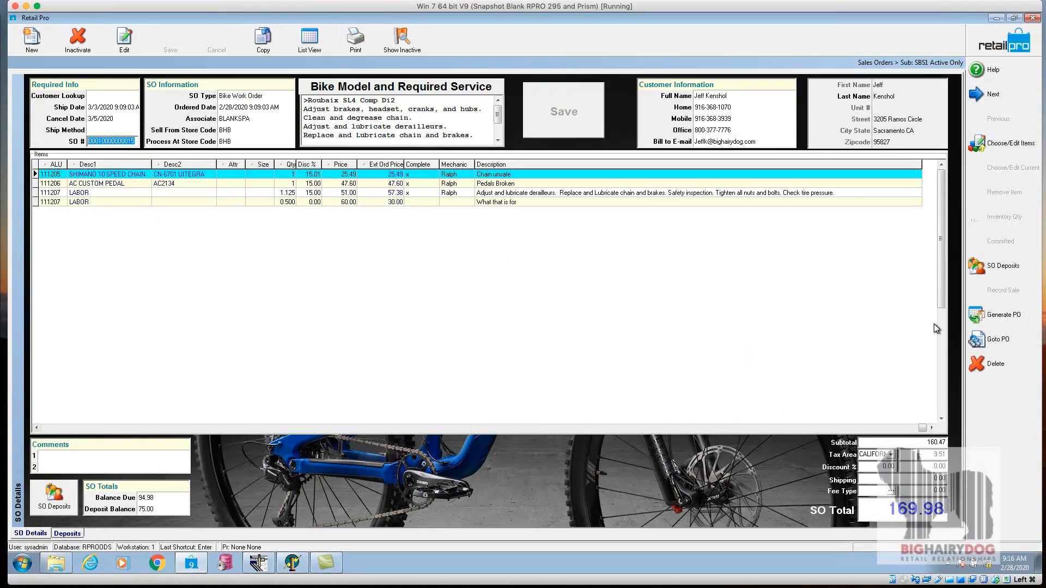
Step: Record a second deposit of 94.98 on the work order, tendered in cash, and update it without printing
left_click(985, 273)
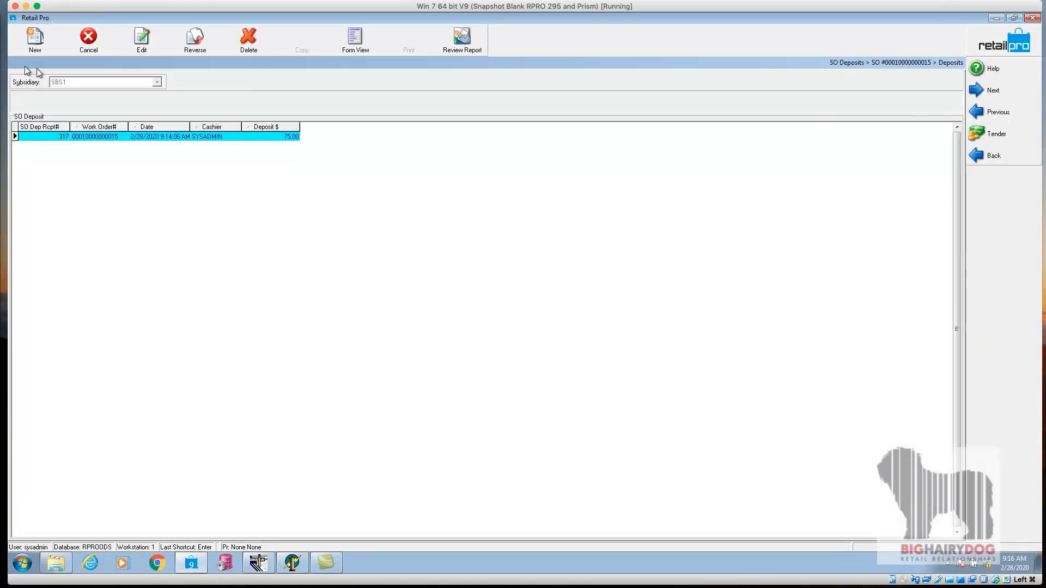
left_click(34, 45)
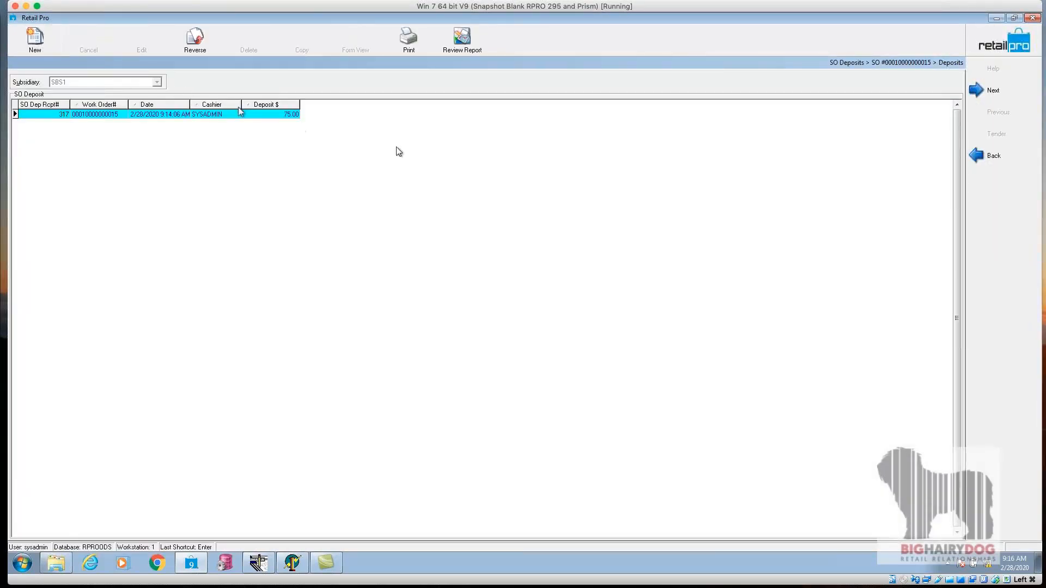
left_click(995, 136)
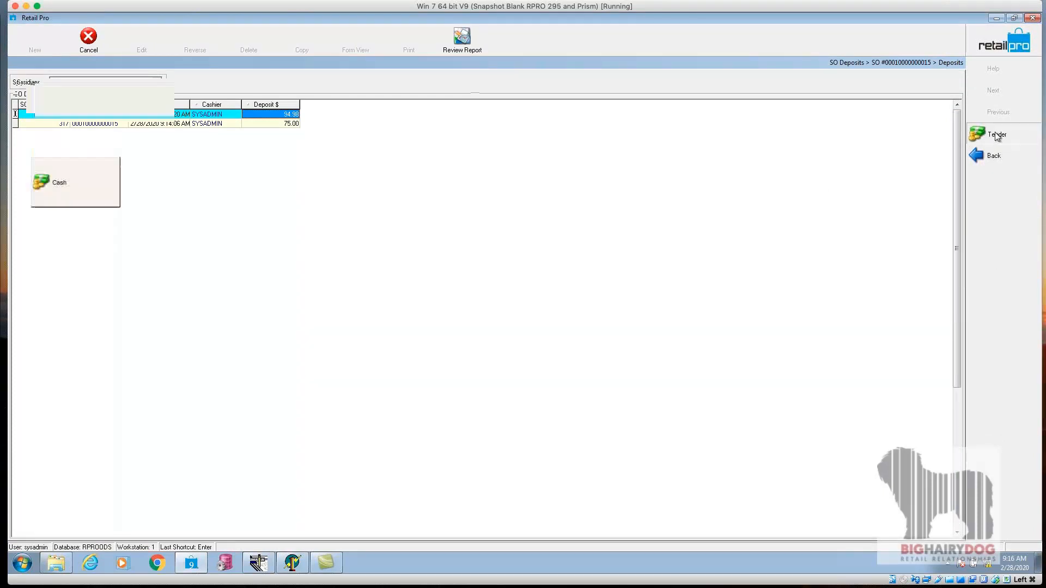
left_click(96, 187)
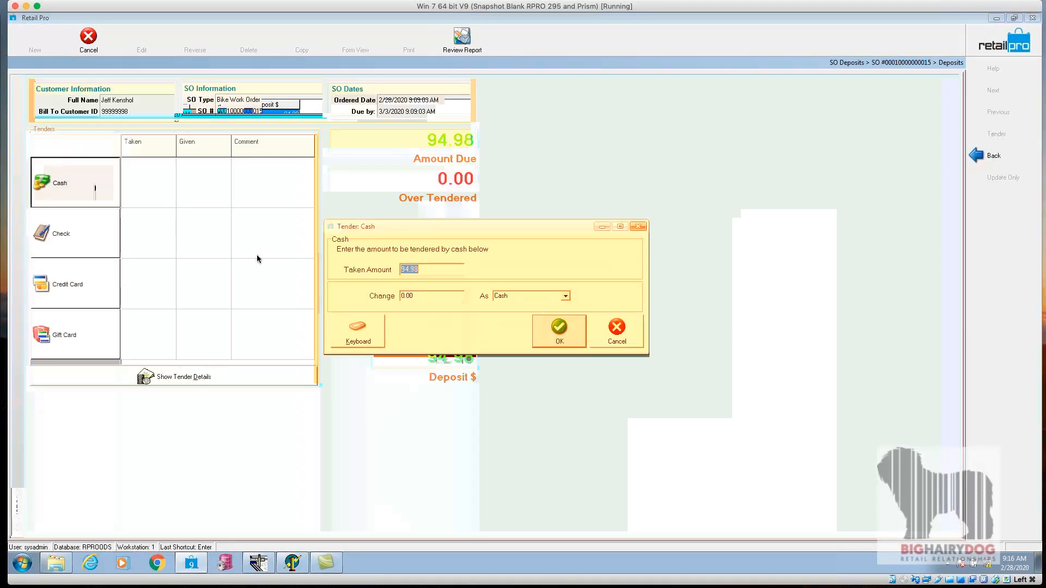
left_click(557, 333)
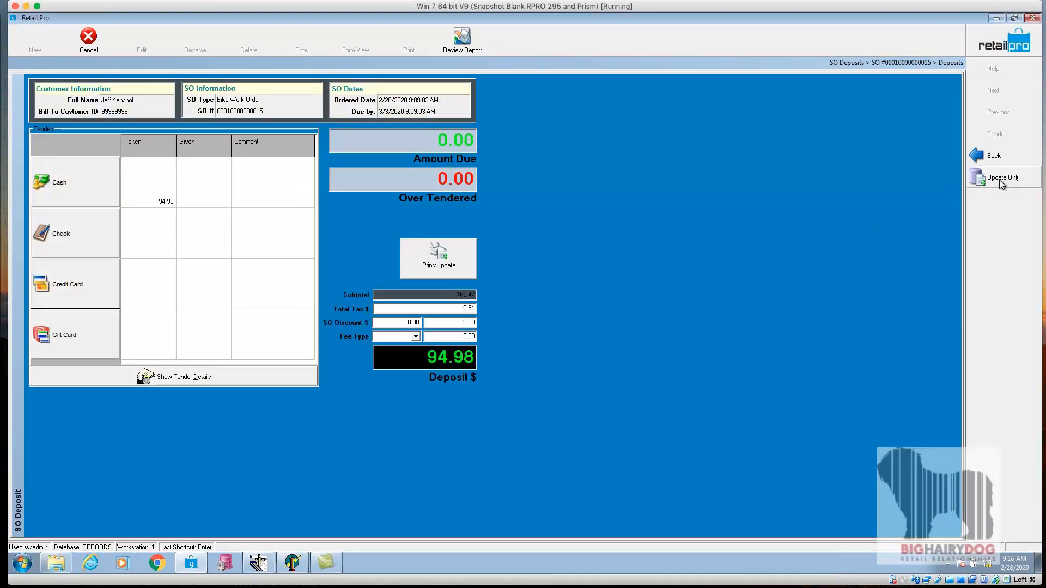
left_click(997, 180)
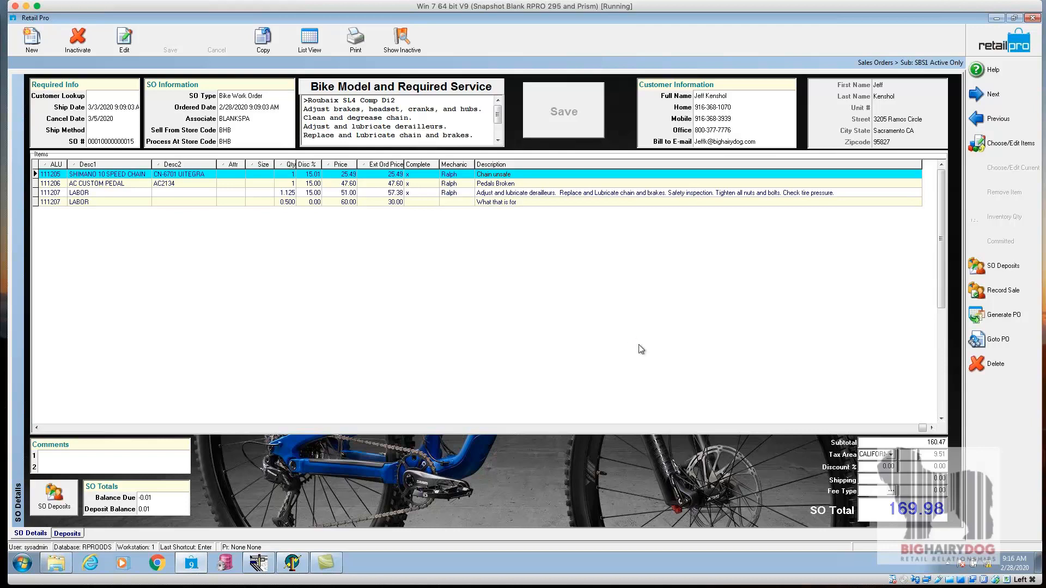
Step: Record the sale for the work order and preview its receipt, closing the report without saving it
key("Return")
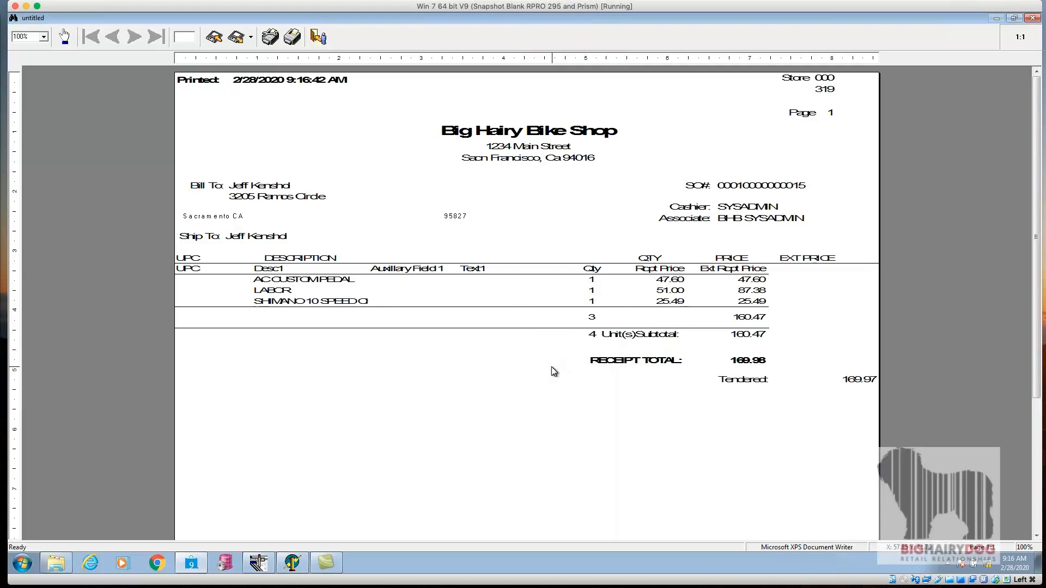
key("Escape")
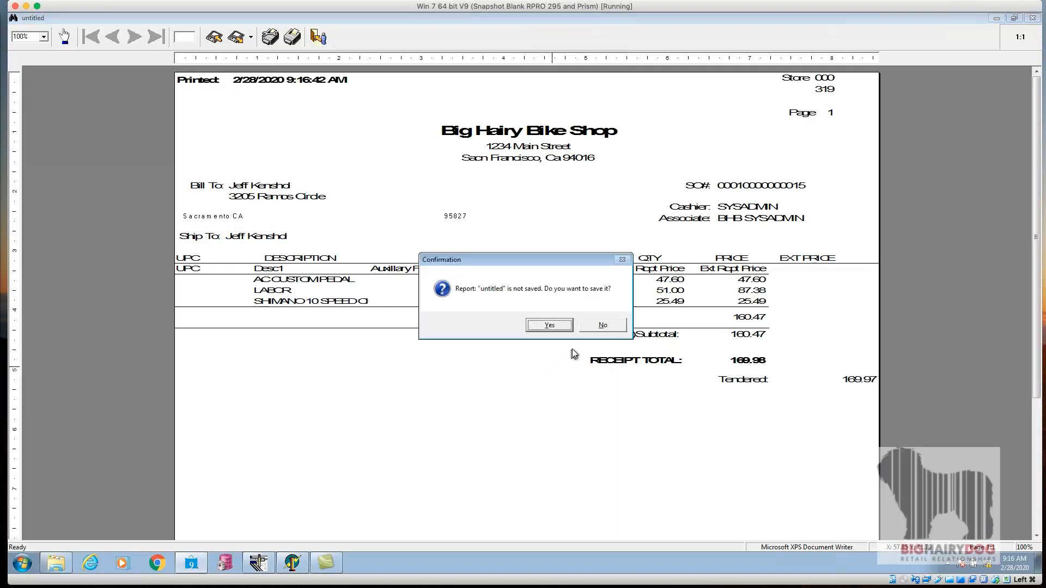
left_click(601, 325)
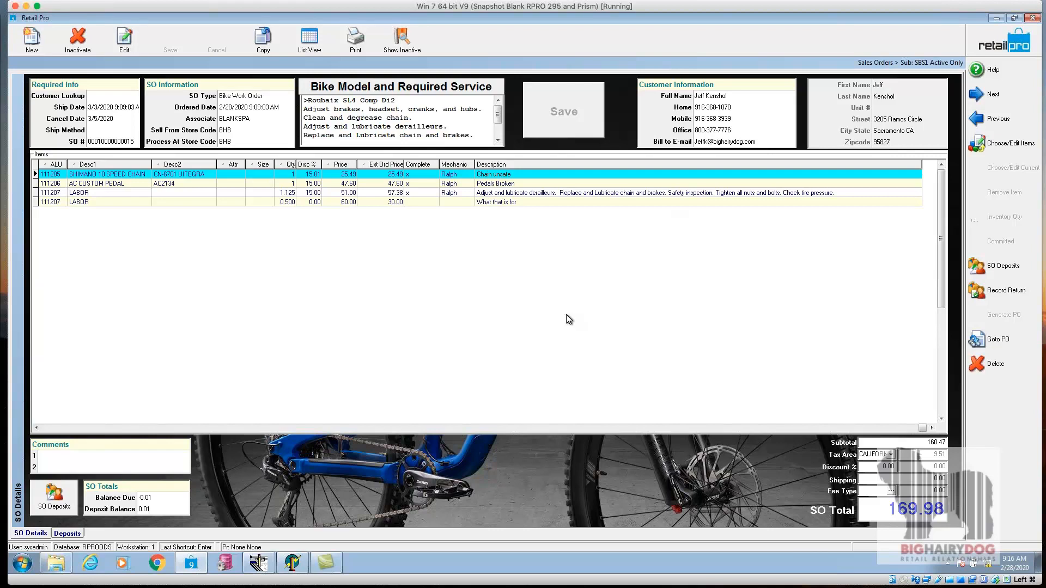
Step: Open the Page Designer for the SO Details form and examine the fields in setup groups such as PO Flags, SO Totals and Comments
right_click(568, 141)
mouse_move(610, 145)
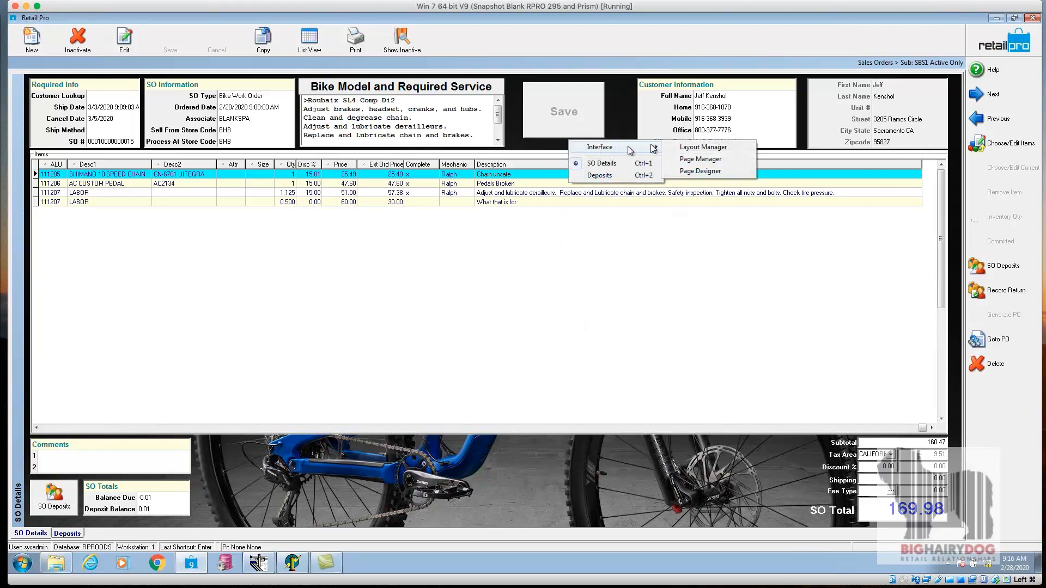
left_click(696, 171)
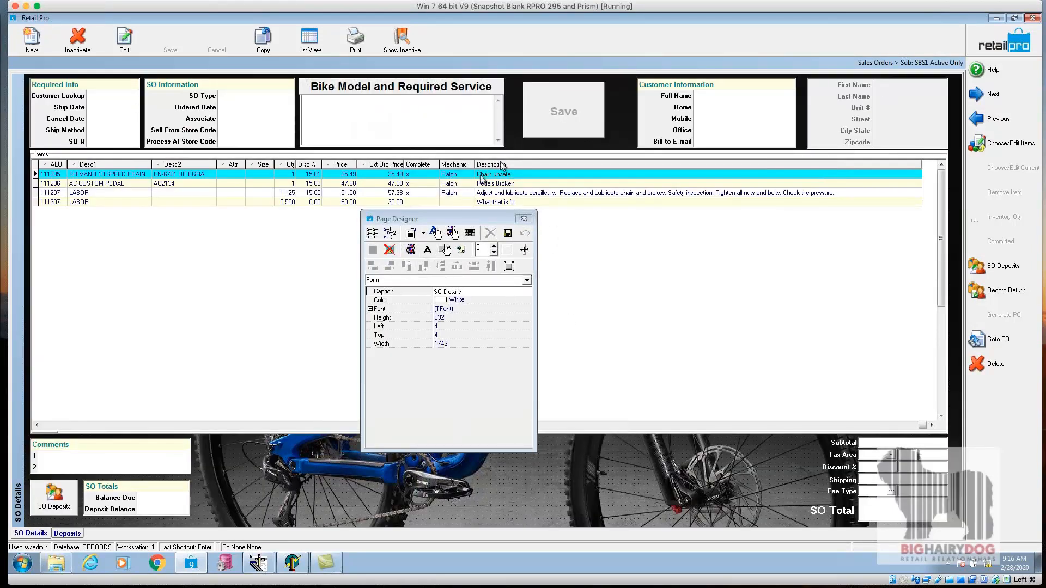
left_click(374, 234)
left_click(260, 223)
left_click(259, 239)
left_click(251, 255)
left_click(252, 262)
left_click(253, 254)
left_click(254, 238)
left_click(255, 231)
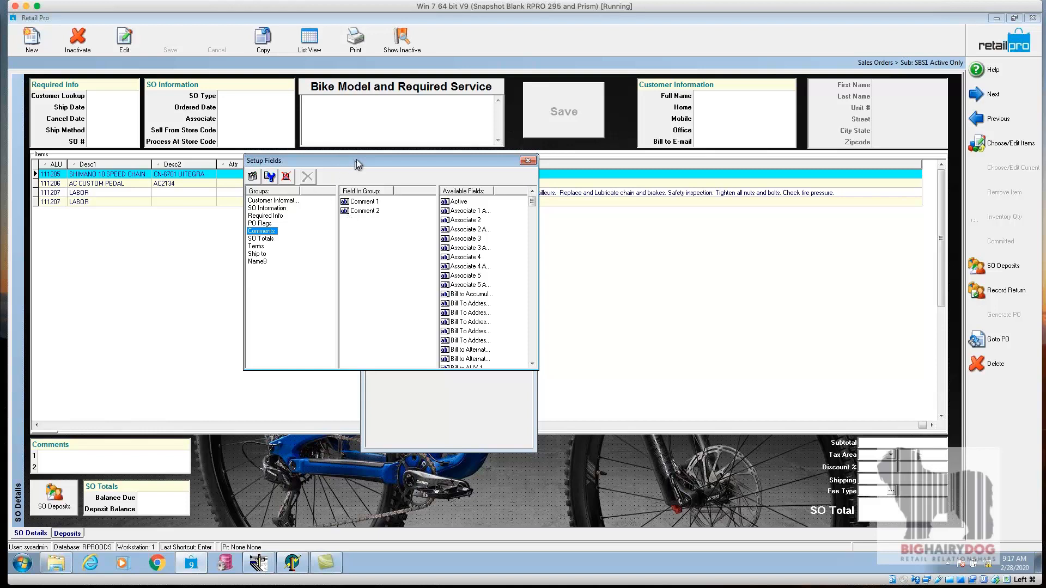
left_click(528, 160)
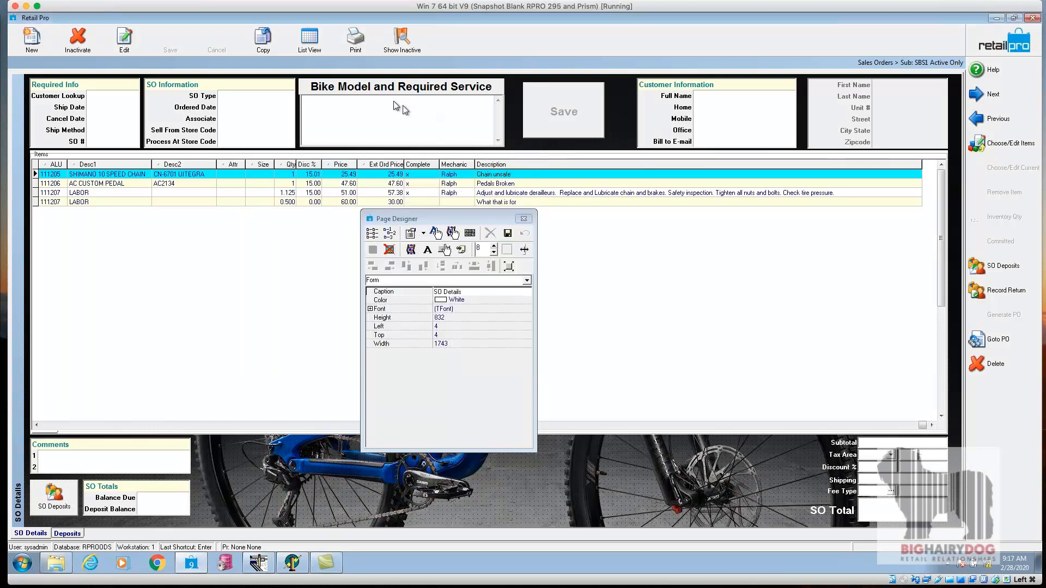
Step: Try moving the "Bike Model and Required Service" heading on the form, undo the move and leave the Page Designer
left_click(376, 90)
mouse_move(376, 90)
left_mouse_down()
mouse_move(391, 88)
mouse_move(369, 89)
left_mouse_up()
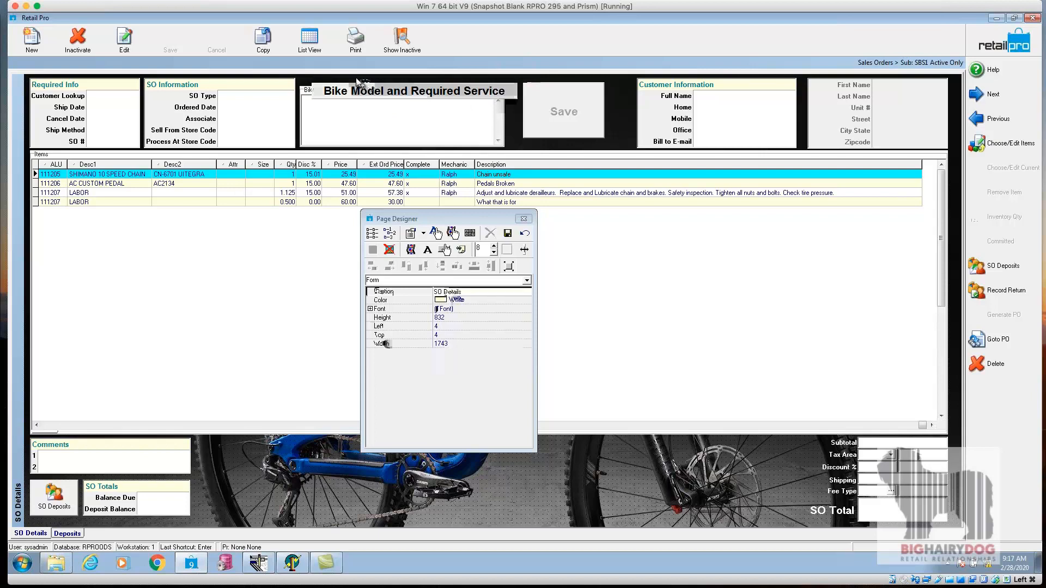
left_click(525, 233)
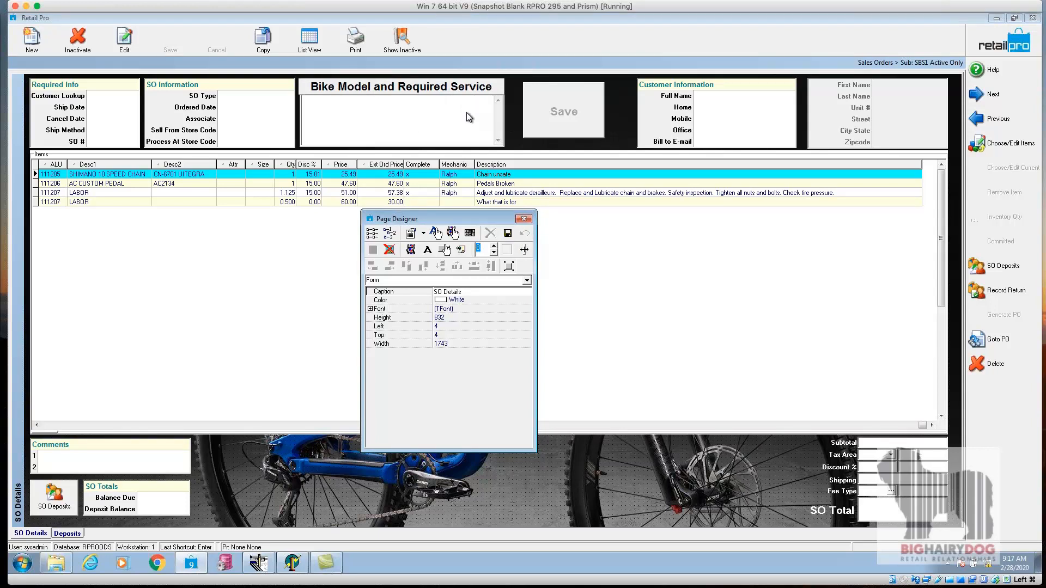
left_click(506, 233)
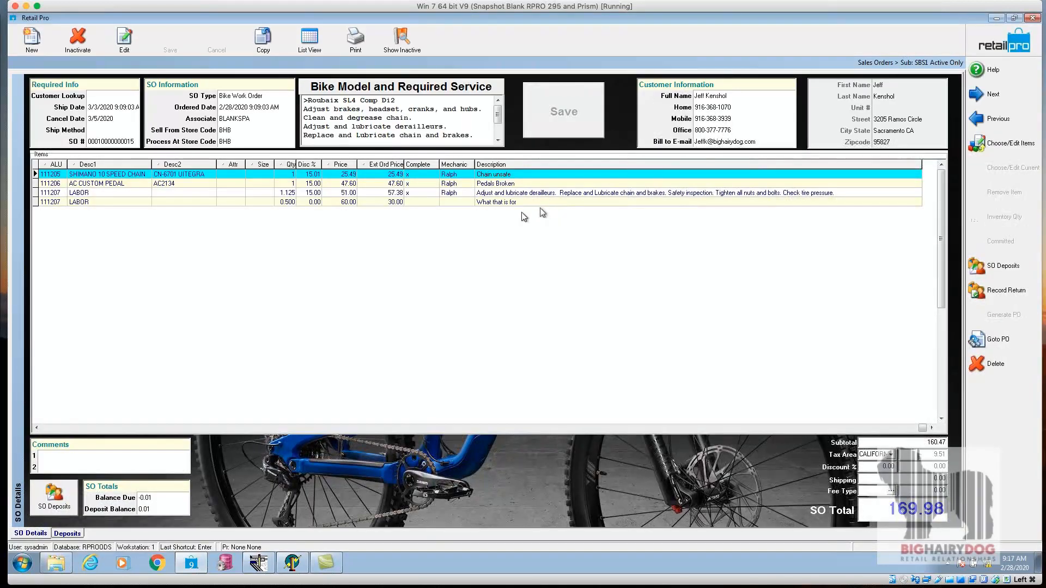
Step: Open the Page Manager for the items grid and examine the Complete, Mechanic and Description columns in the page layout
left_click(519, 193)
left_click(410, 183)
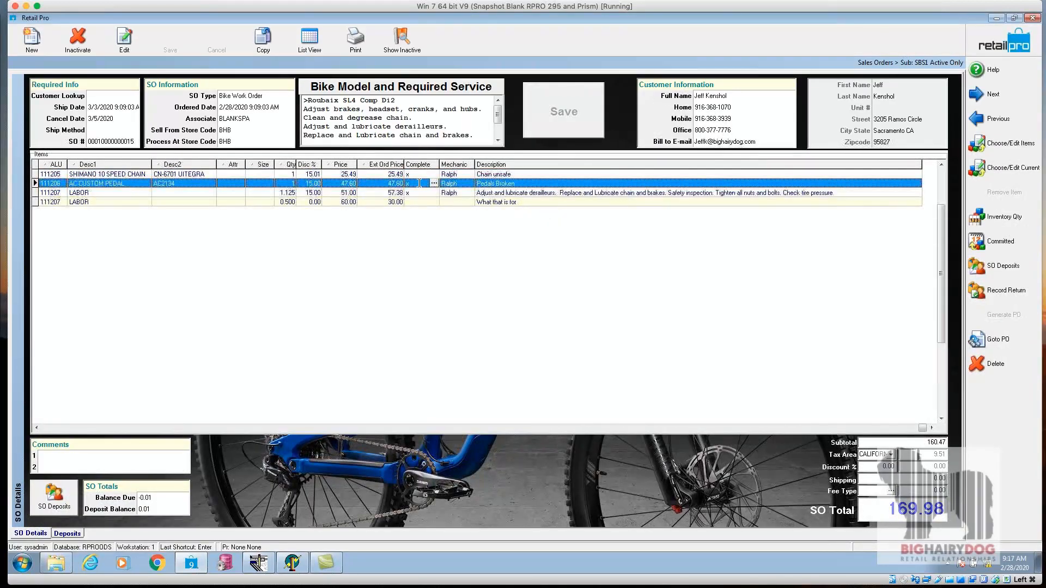
right_click(528, 167)
mouse_move(578, 175)
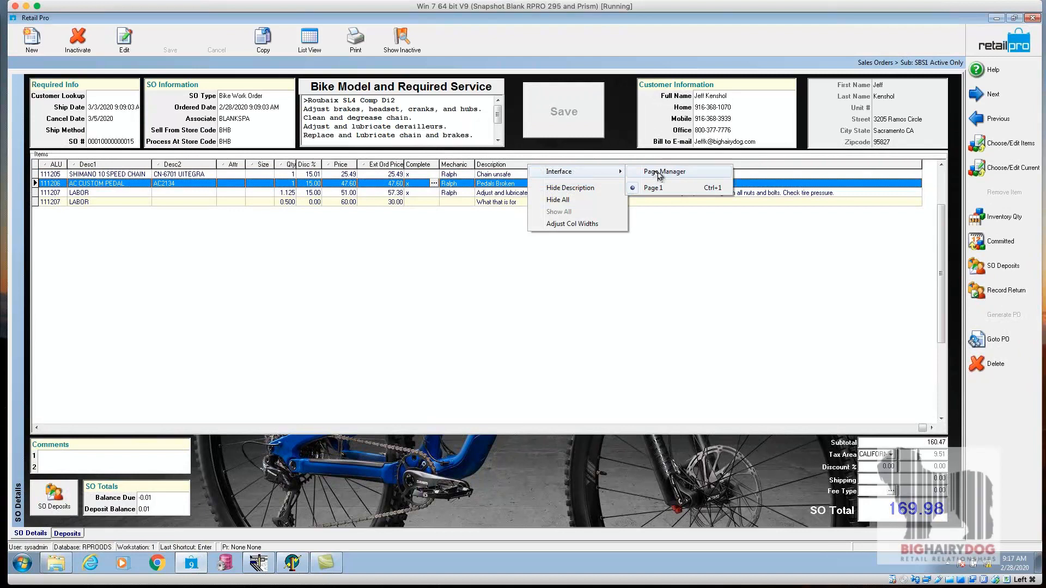
left_click(660, 173)
left_click(371, 251)
left_click(371, 252)
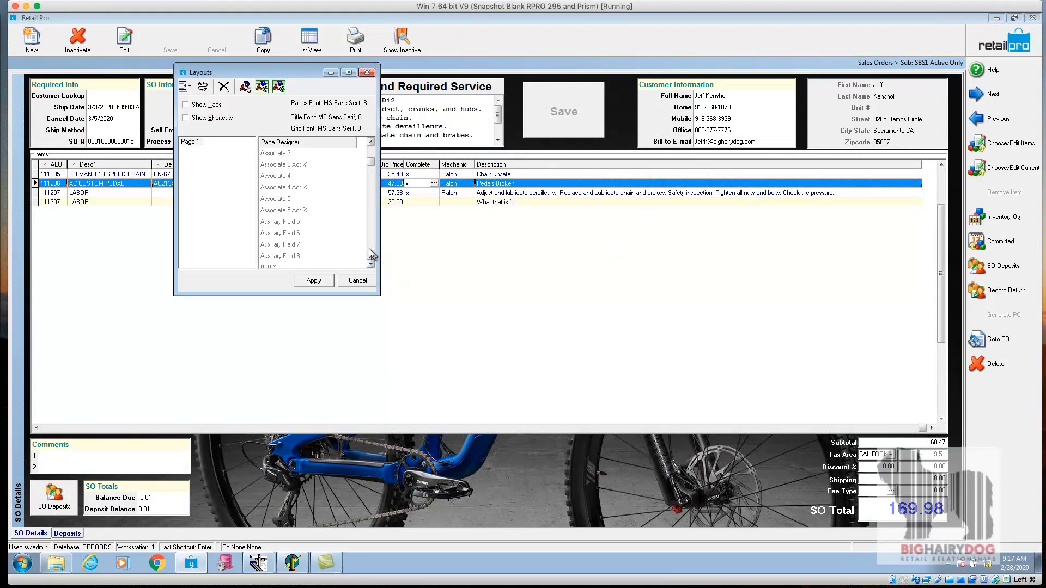
left_click(372, 154)
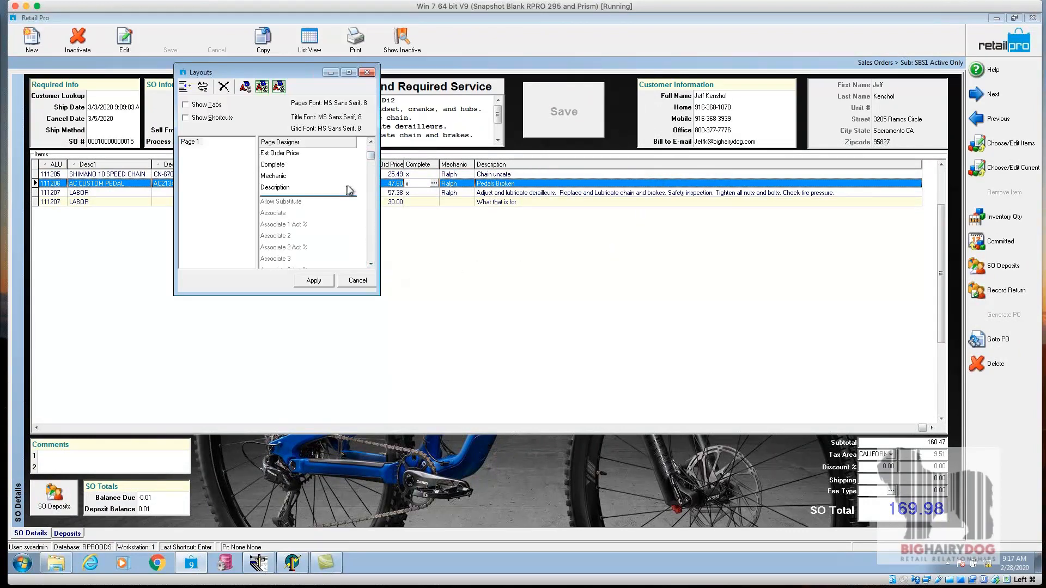
left_click(282, 189)
left_click(279, 176)
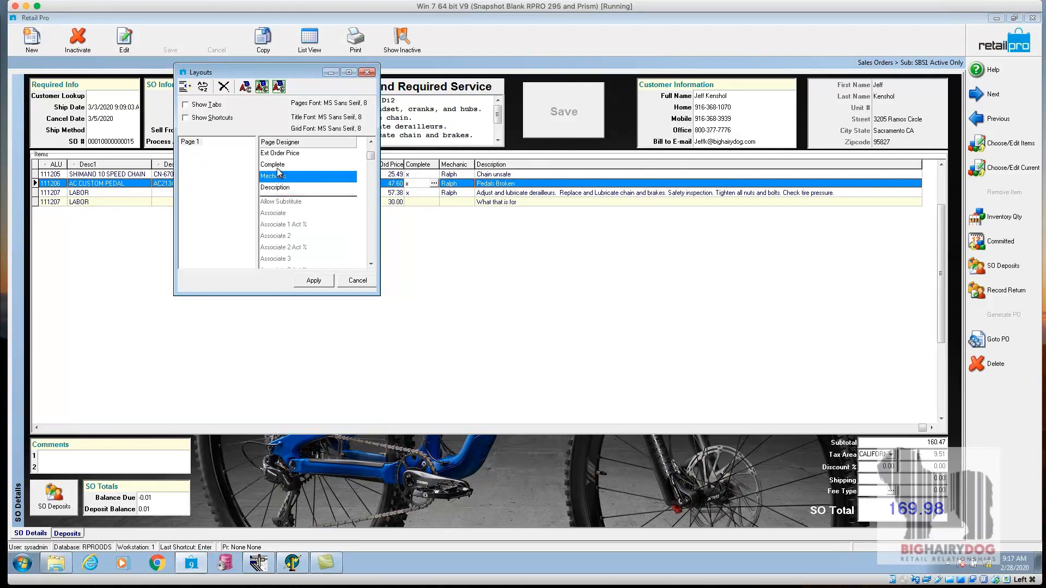
left_click(283, 166)
left_click(288, 187)
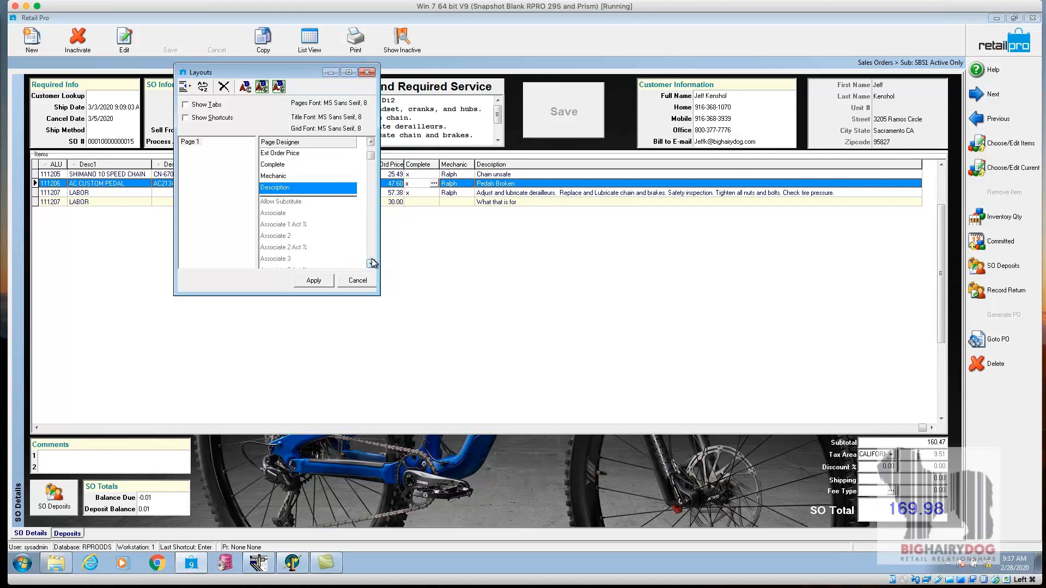
Step: Examine the unused fields available for the items grid, including Item Note4, and apply the layout
scroll(371, 257, "down", 10)
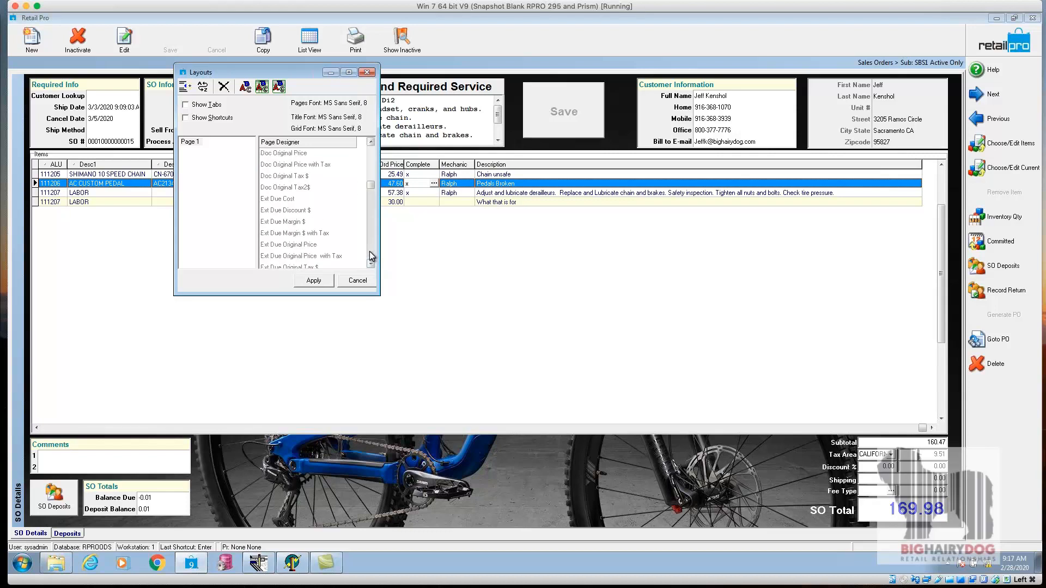
scroll(372, 256, "down", 5)
scroll(363, 206, "up", 3)
left_click(286, 224)
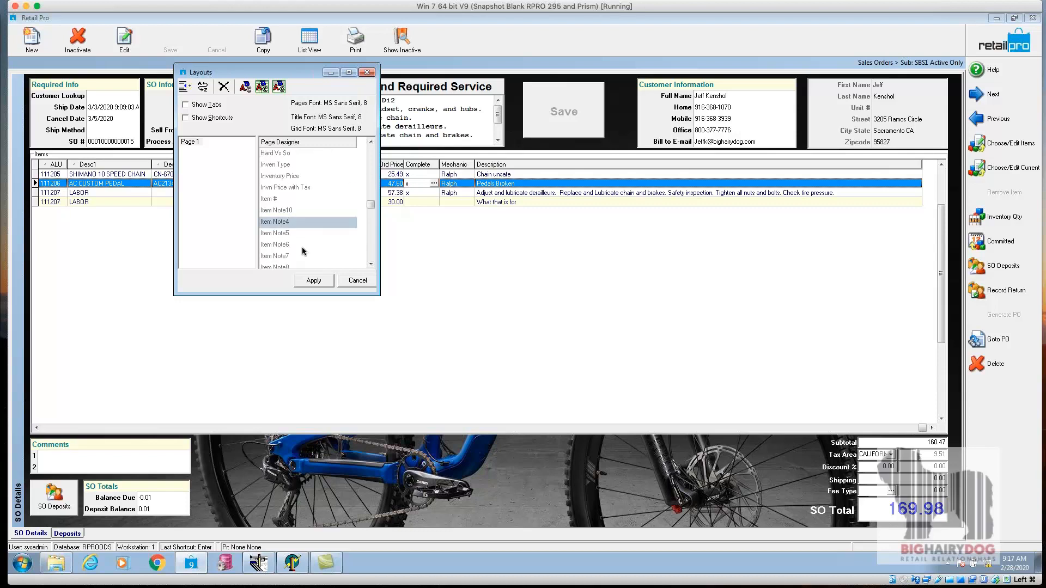
left_click(324, 282)
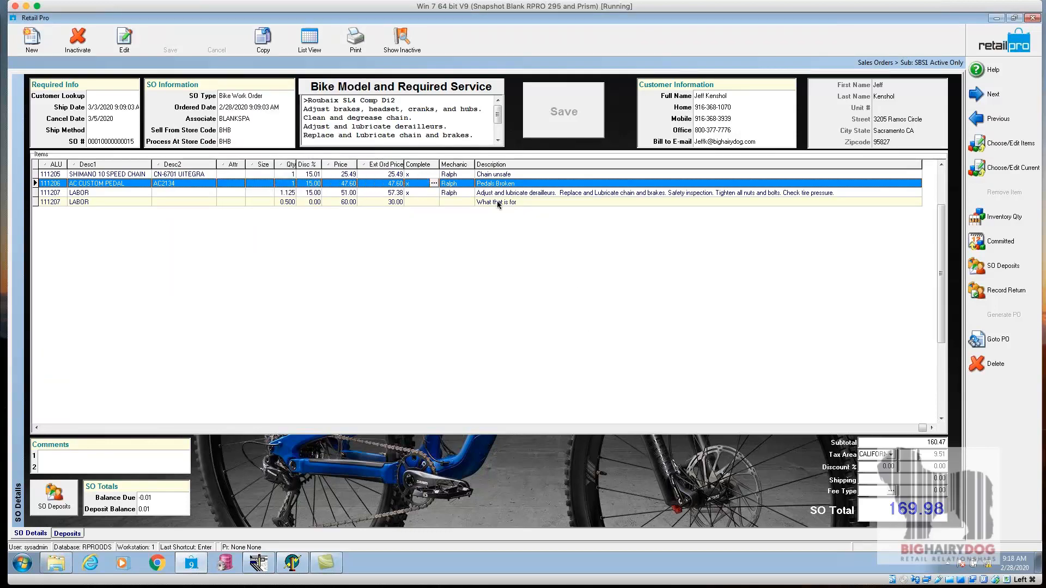
Step: Examine the full Description and Mechanic notes of the 1.125-quantity LABOR item and the note cells of the last LABOR item
left_click(528, 194)
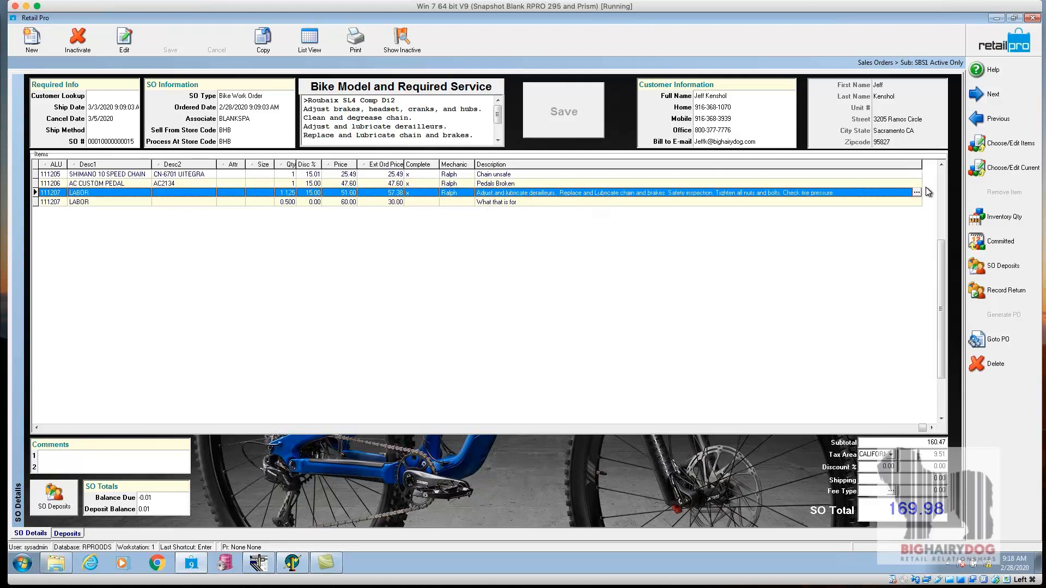
left_click(917, 193)
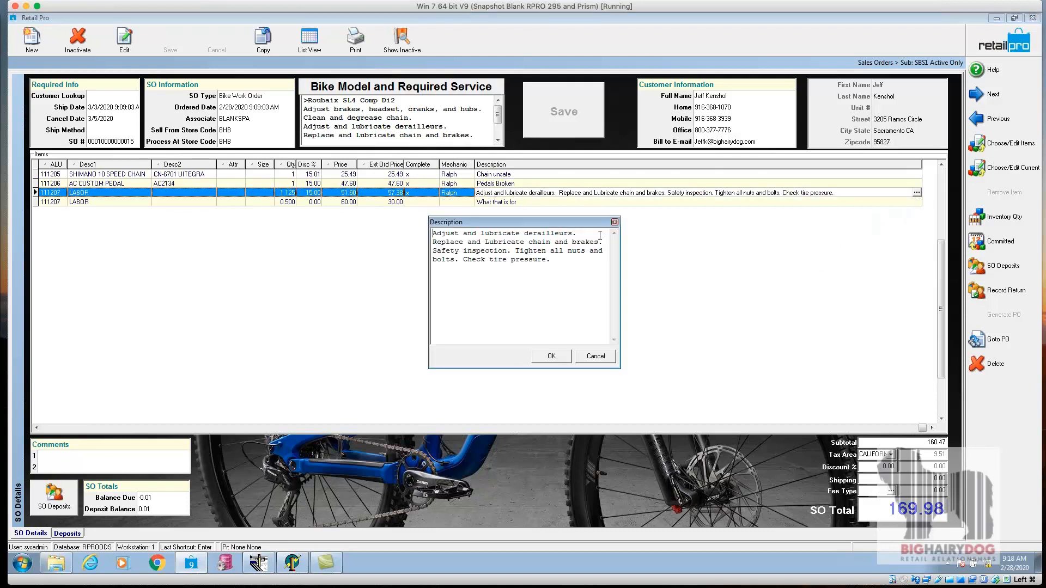
left_click(614, 222)
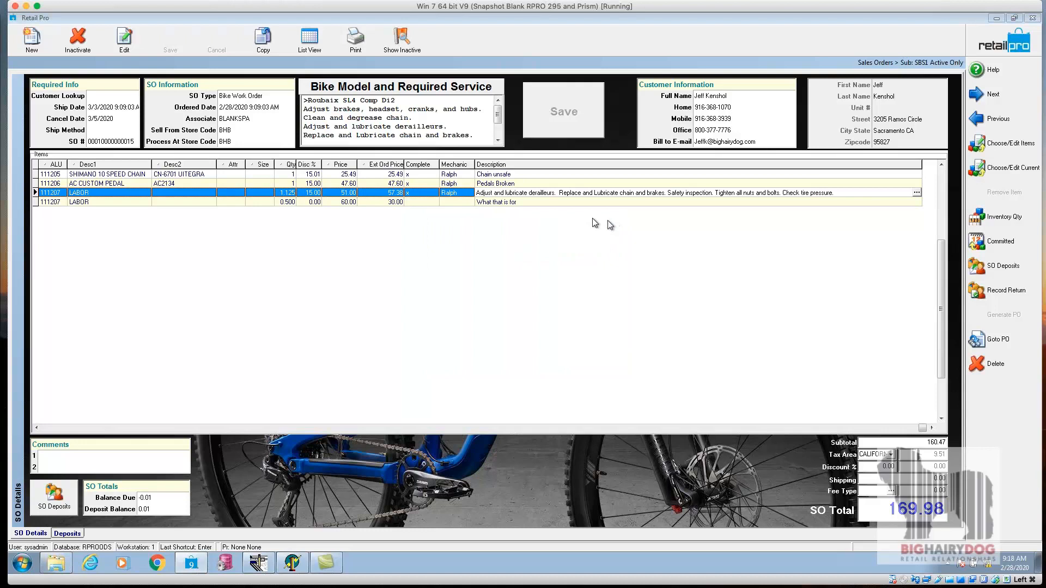
left_click(467, 194)
left_click(469, 192)
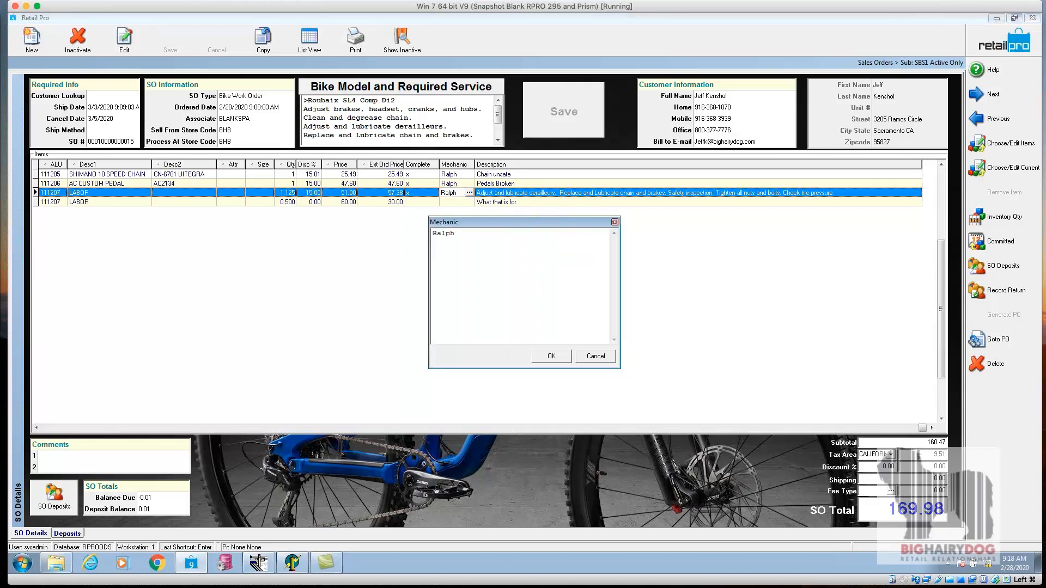
left_click(614, 222)
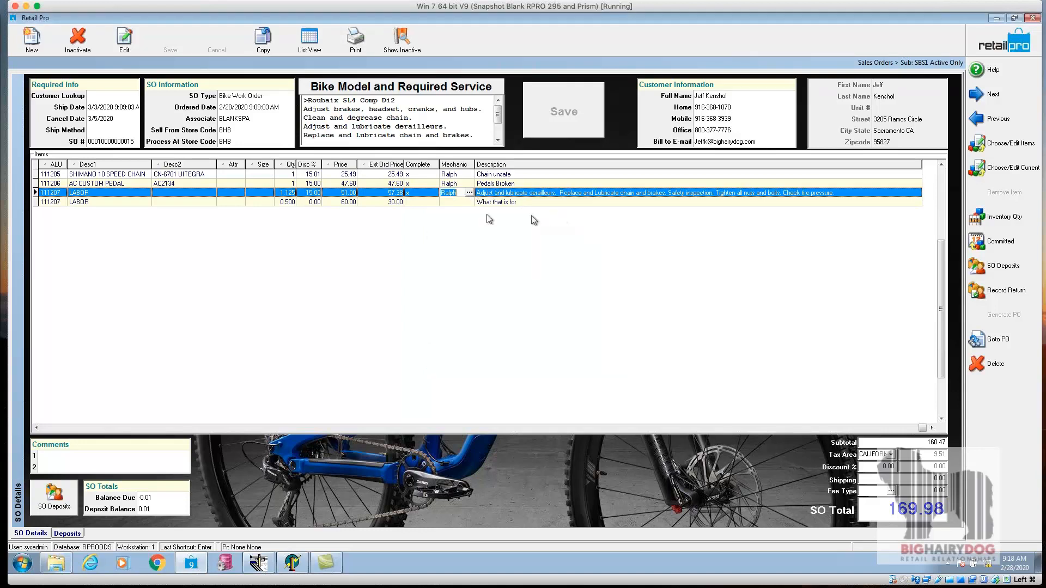
left_click(418, 202)
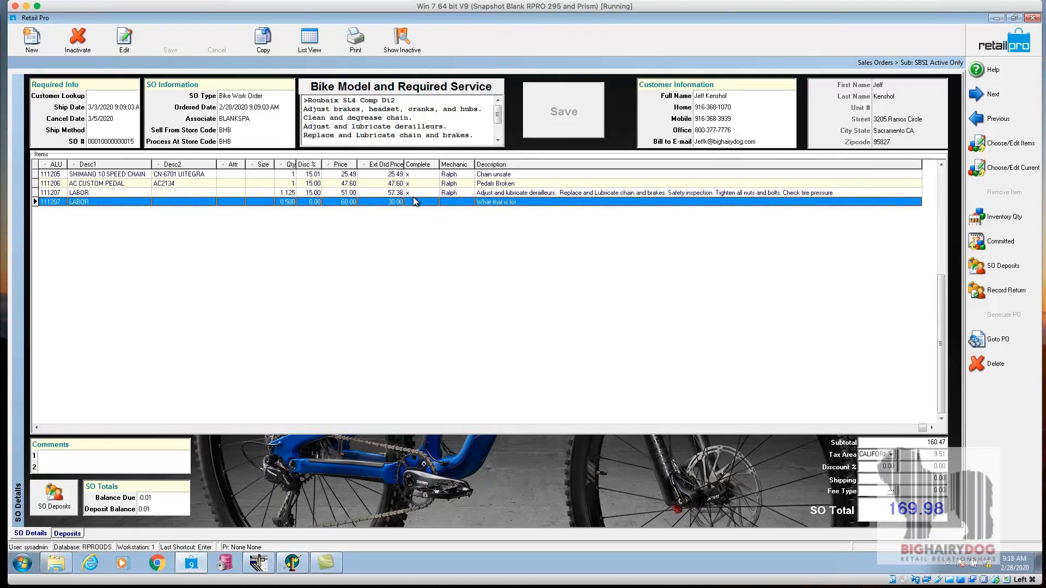
left_click(419, 200)
left_click(453, 202)
Step: Switch to File Explorer, browse to C:\RetailPro9 and start the Retail Pro Language Manager
left_click(996, 19)
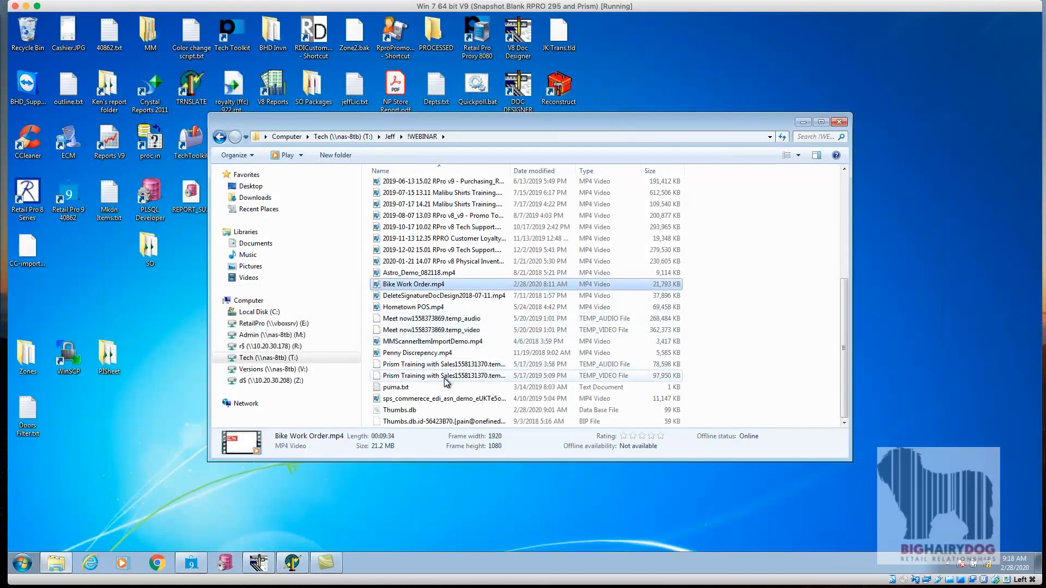
left_click(443, 377)
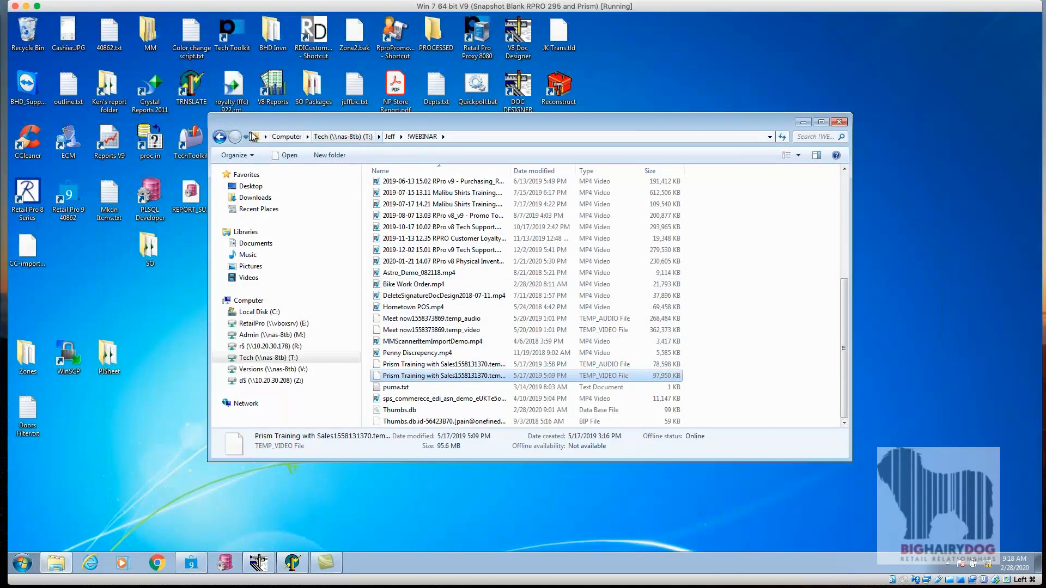
left_click(286, 137)
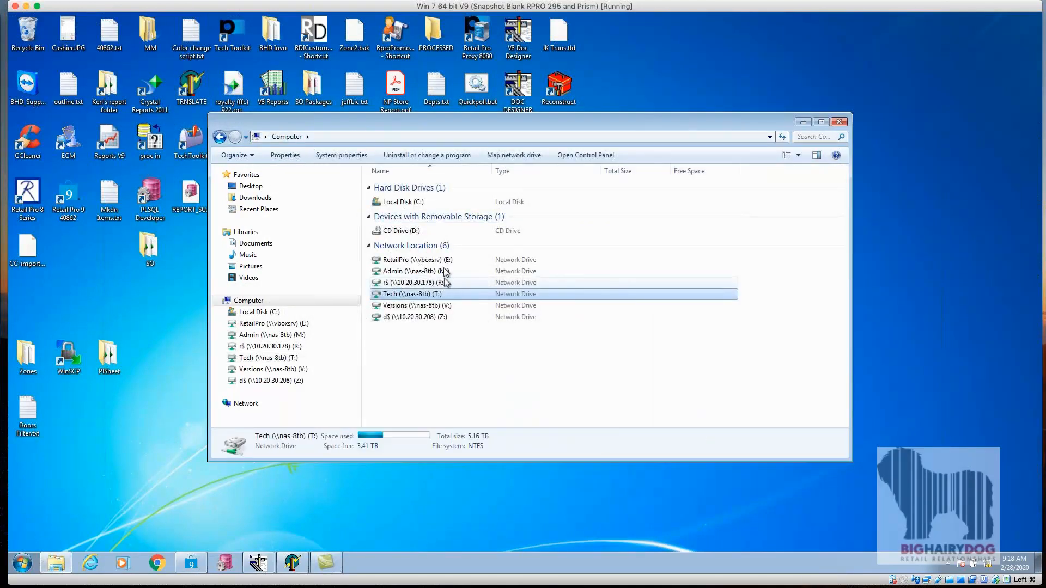
double_click(416, 202)
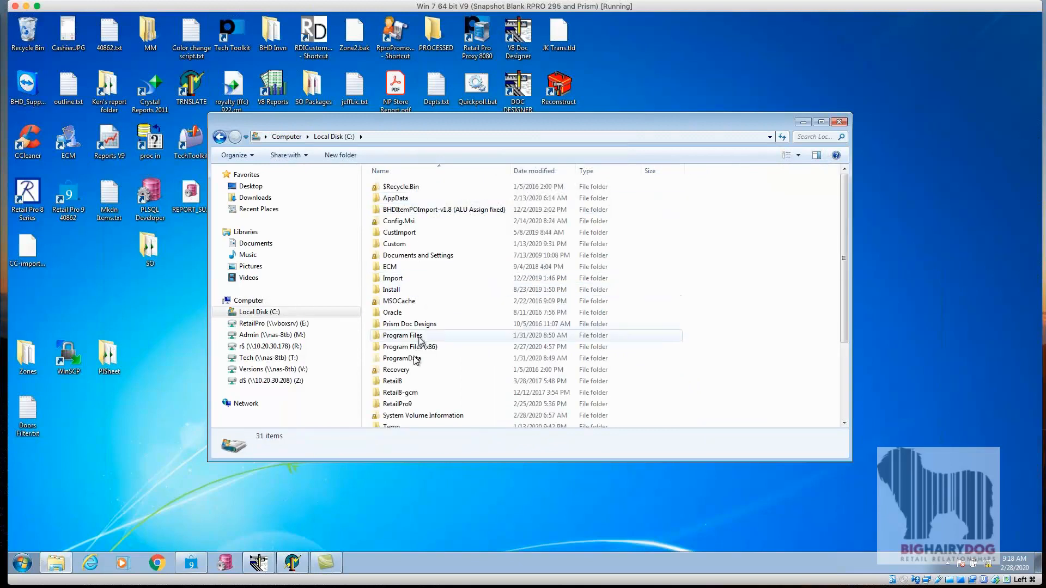
double_click(412, 404)
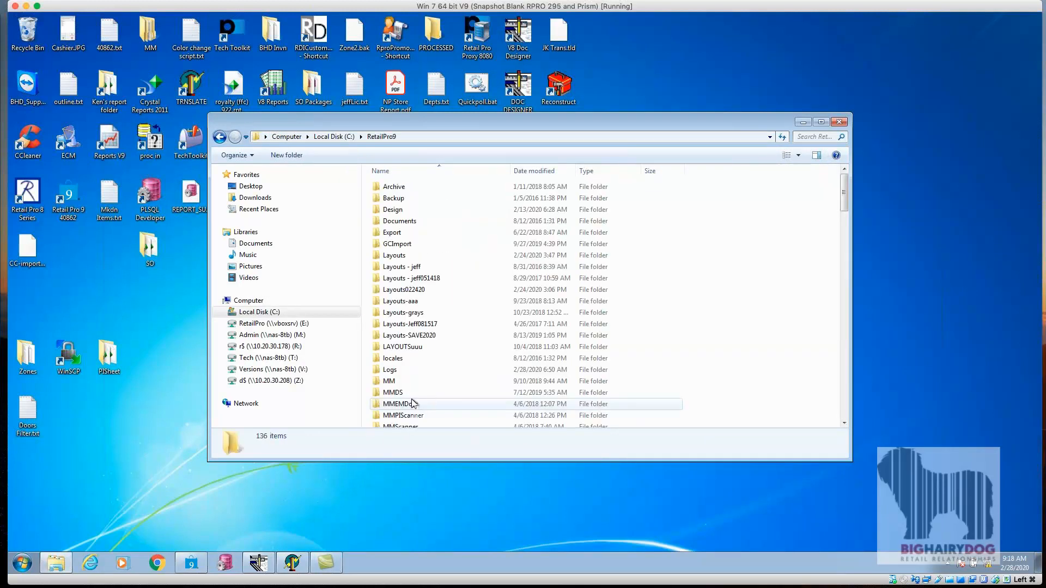
left_click(412, 404)
scroll(430, 397, "down", 20)
scroll(449, 392, "down", 5)
left_click(420, 399)
double_click(420, 400)
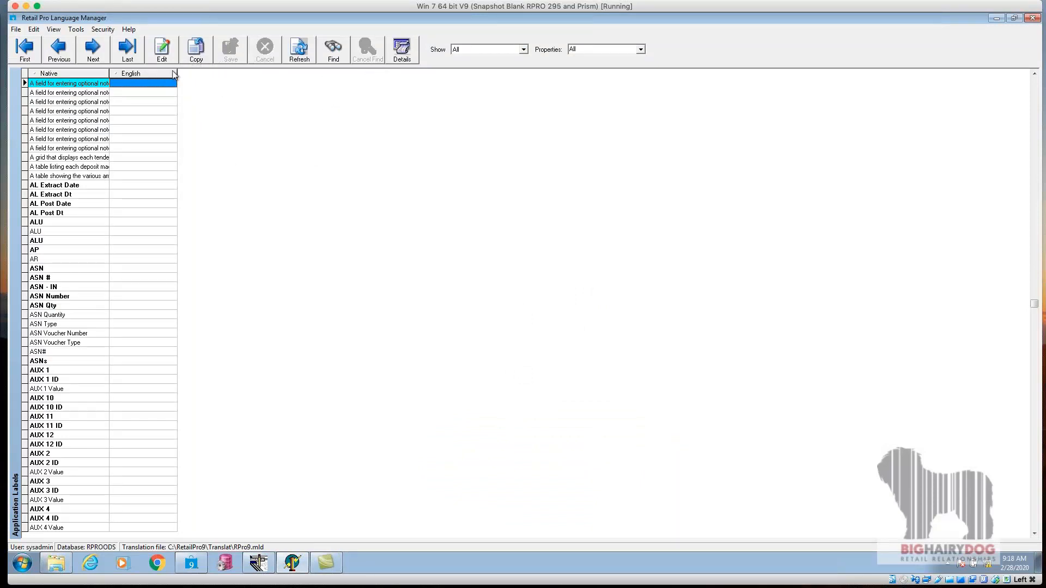
Step: Examine the language dictionary path in the Language Manager options and close the dialog without changes
left_click(79, 31)
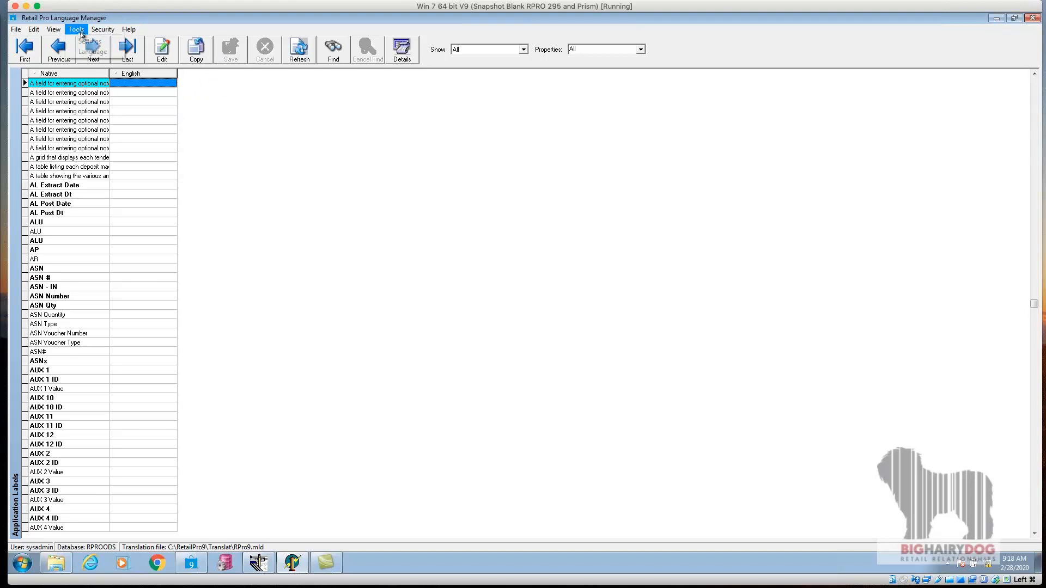
left_click(102, 41)
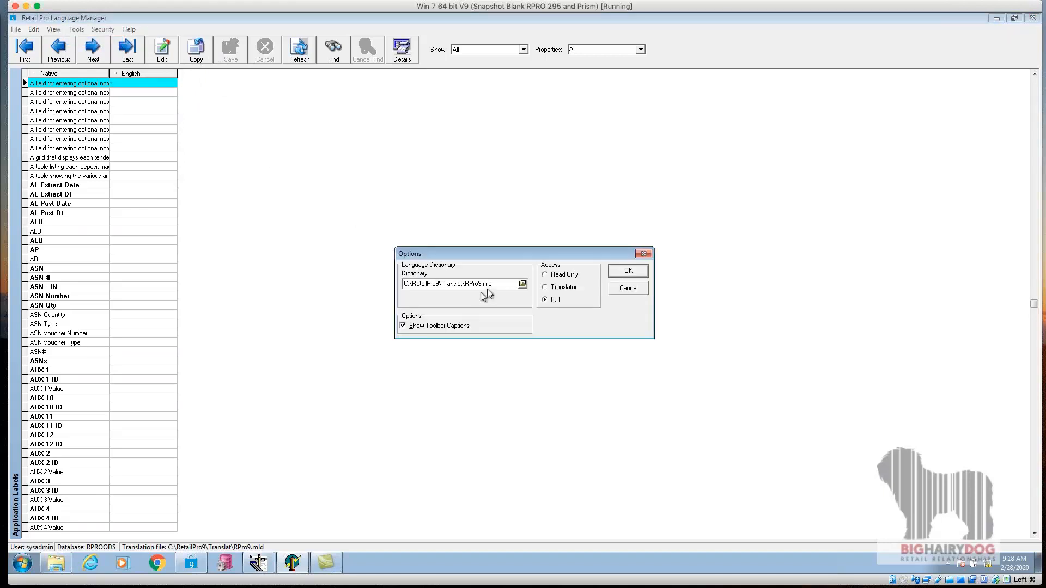
left_click_drag(492, 284, 403, 284)
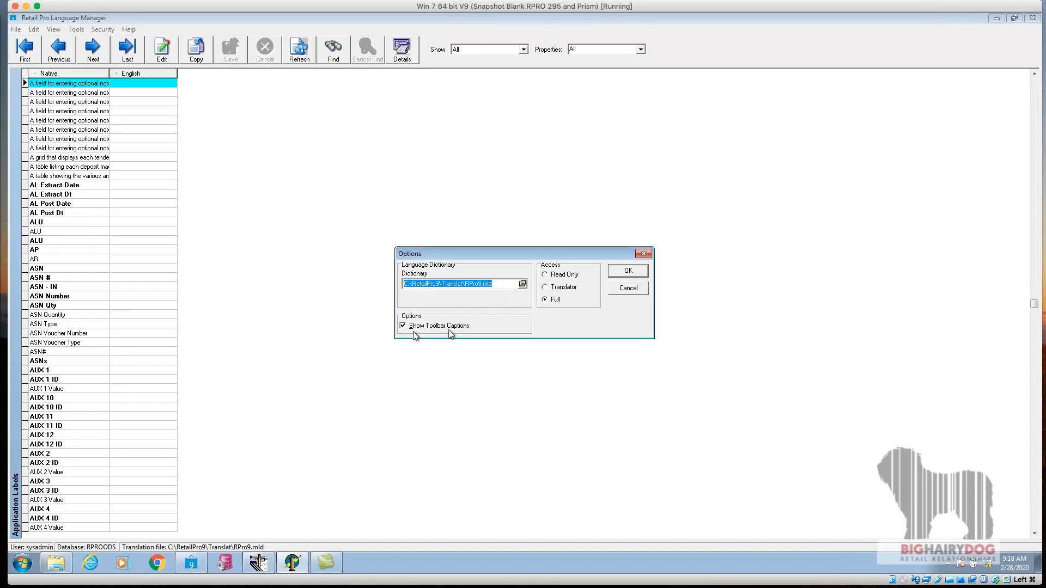
left_click(638, 255)
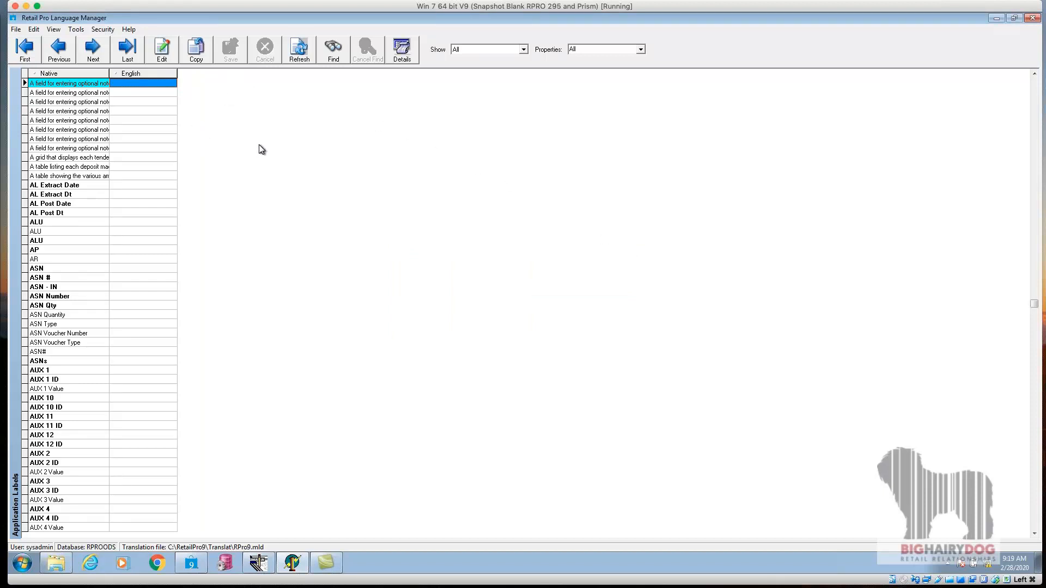
Step: Extend the application labels page layout to include the language columns from Arabic through German
right_click(158, 75)
mouse_move(196, 118)
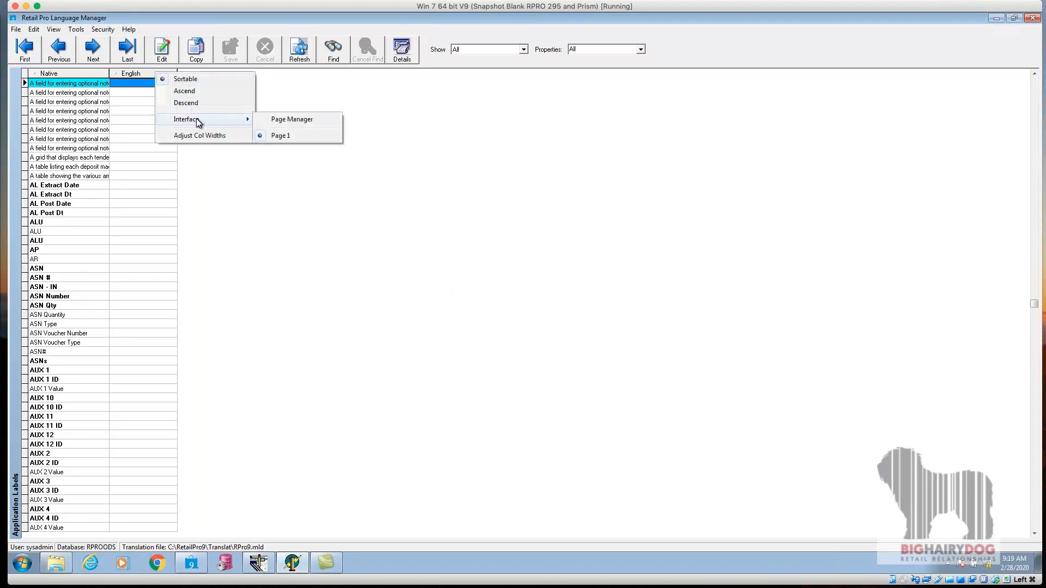
left_click(280, 118)
left_click_drag(306, 132, 309, 202)
left_click(315, 286)
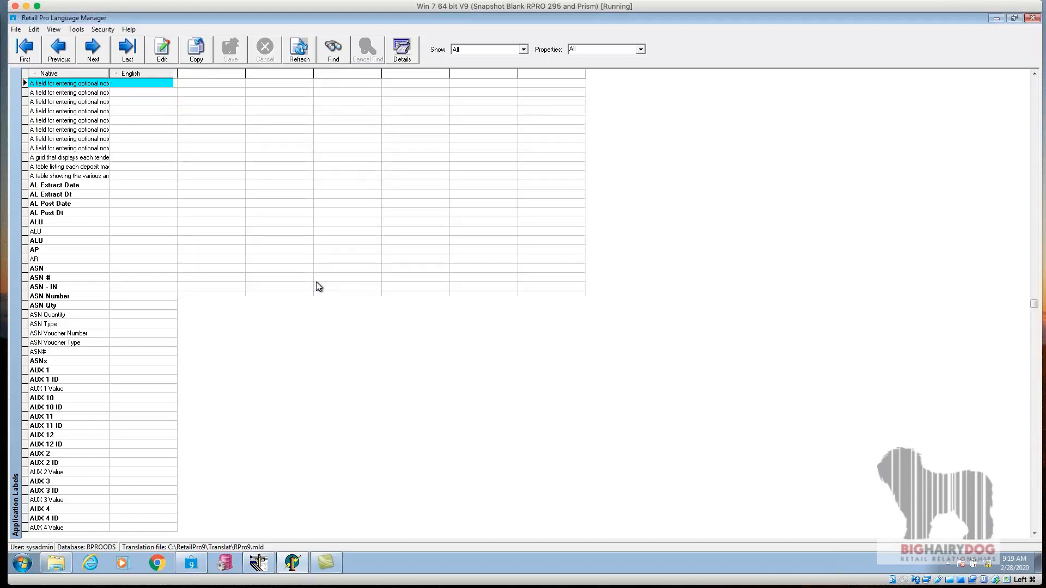
Step: Reduce the application labels page layout to only the Native and English columns and apply it
right_click(228, 75)
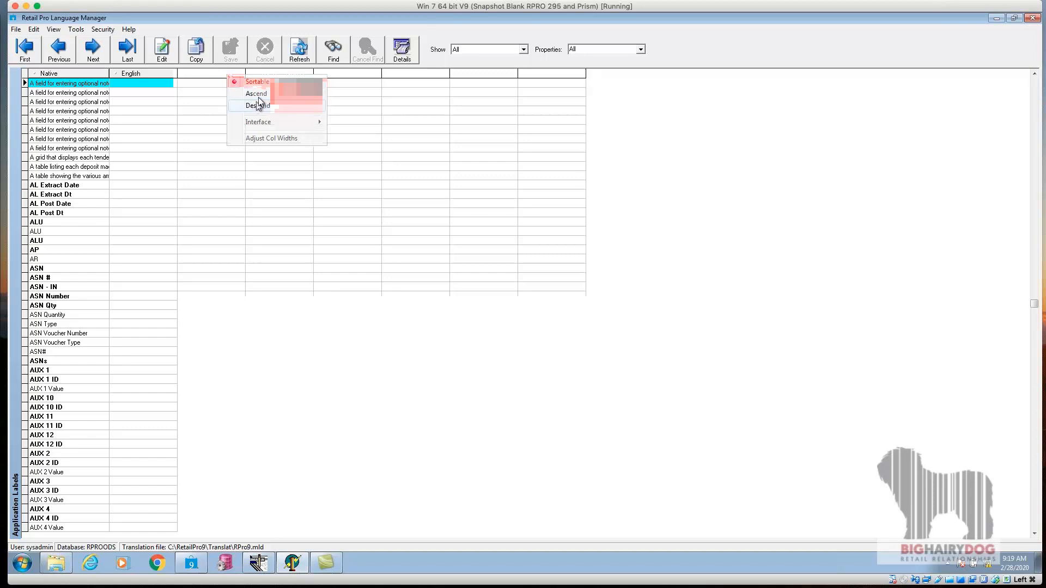
right_click(207, 71)
mouse_move(241, 118)
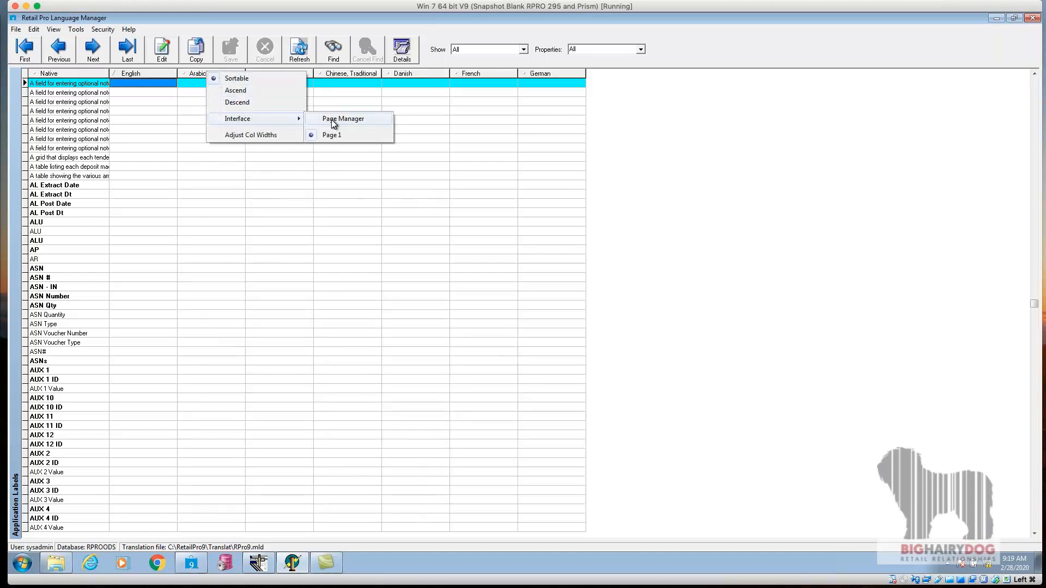
left_click(332, 120)
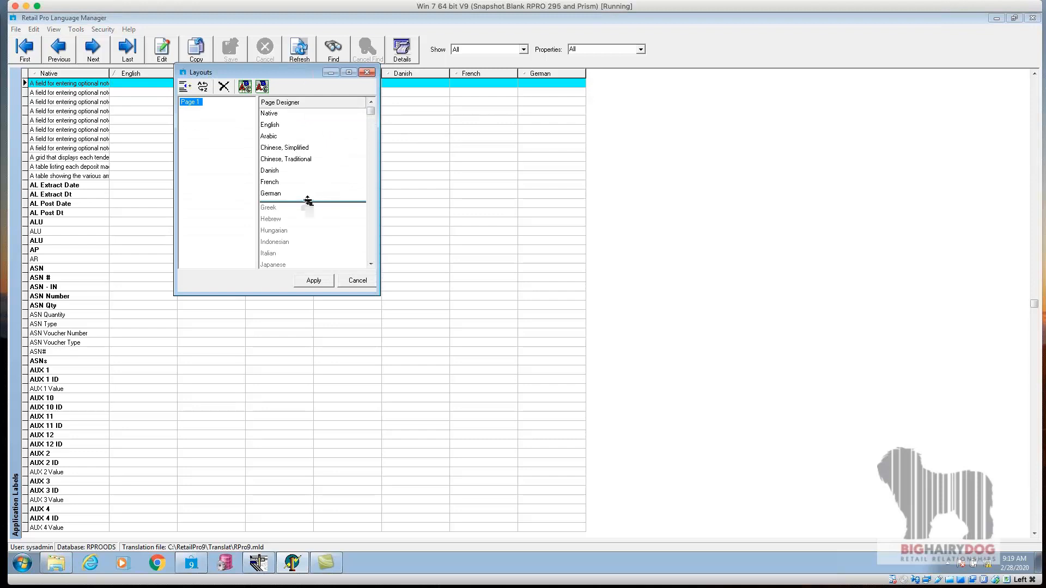
left_click_drag(306, 203, 292, 132)
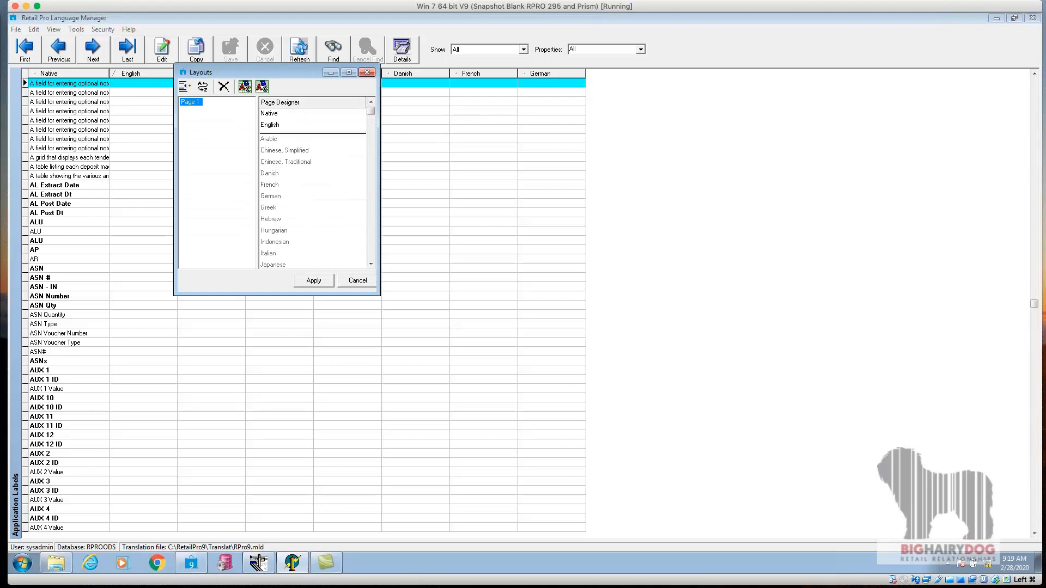
left_click(314, 281)
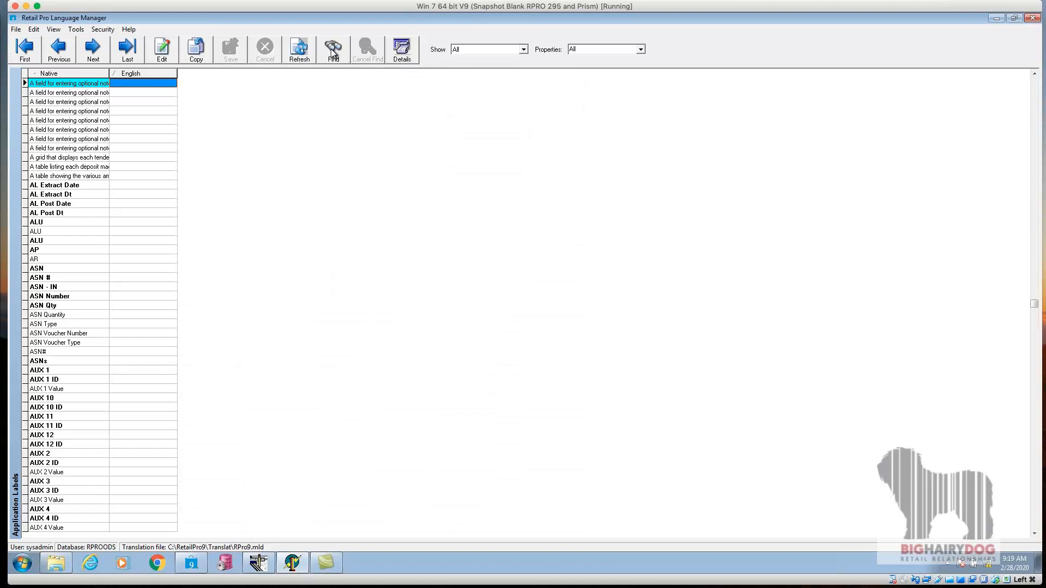
Step: Search the English column of the application labels for "CUSTOMER ORDER" and clear the search
left_click(54, 28)
mouse_move(76, 29)
left_click(267, 176)
left_click(333, 53)
type("CUSTOMER ORDER")
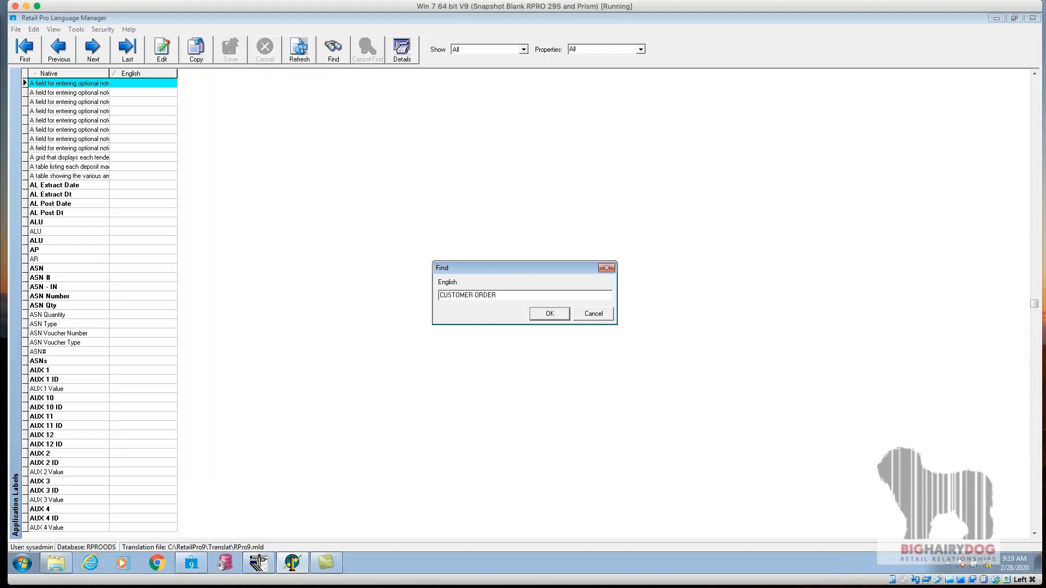
key("Return")
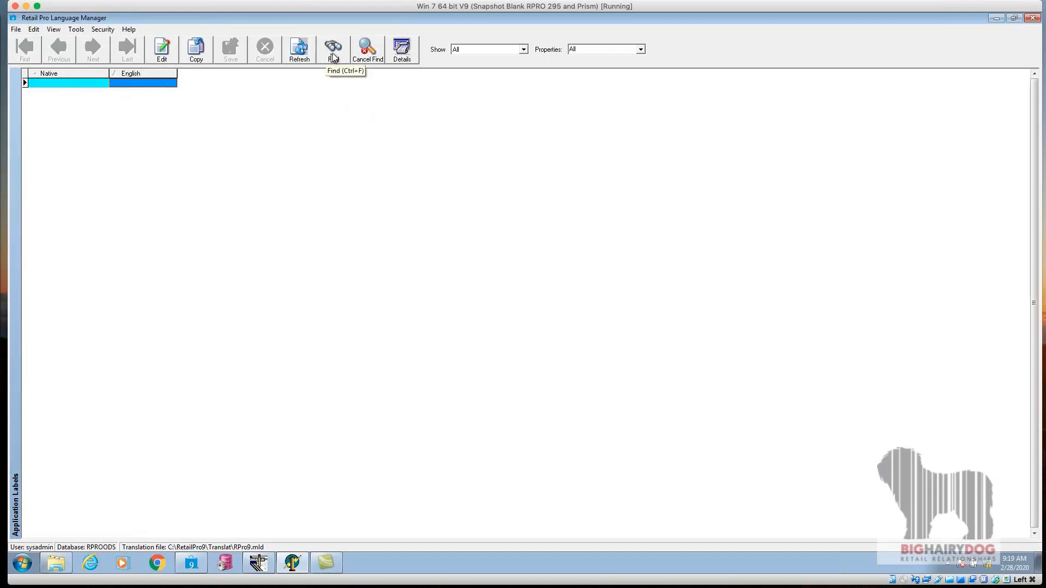
left_click(366, 54)
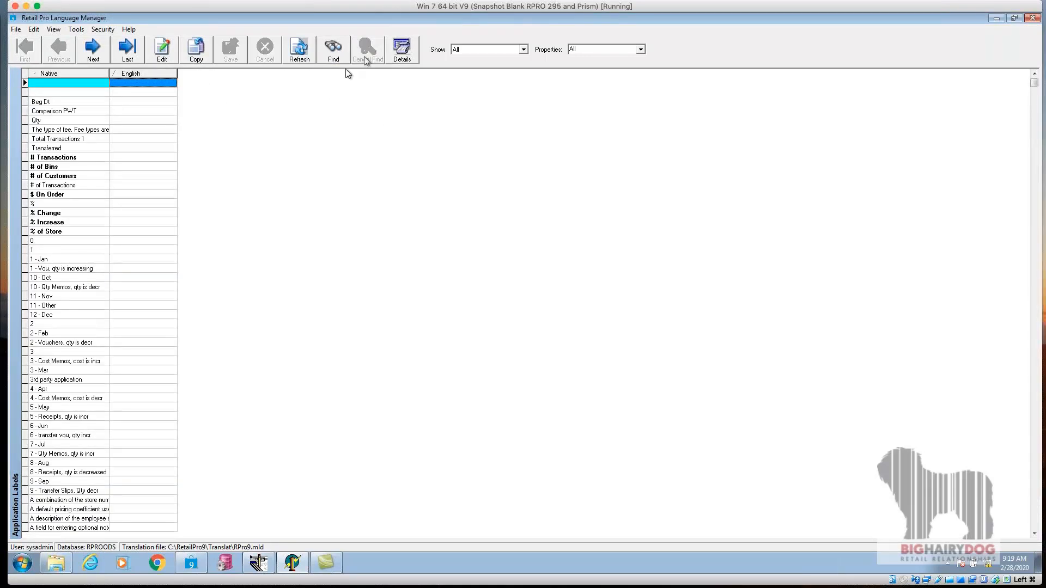
Step: Search the Native column for "CUSTOMER ORDER", examine its English translation, clear the search and check the available label views
left_click(155, 101)
left_click(121, 130)
left_click(142, 147)
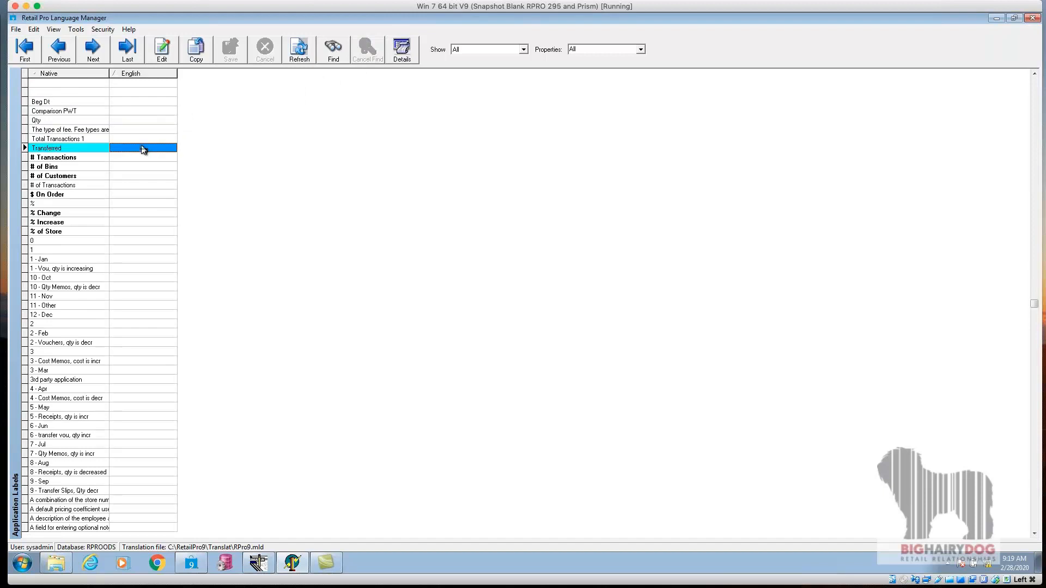
left_click(70, 93)
left_click(70, 83)
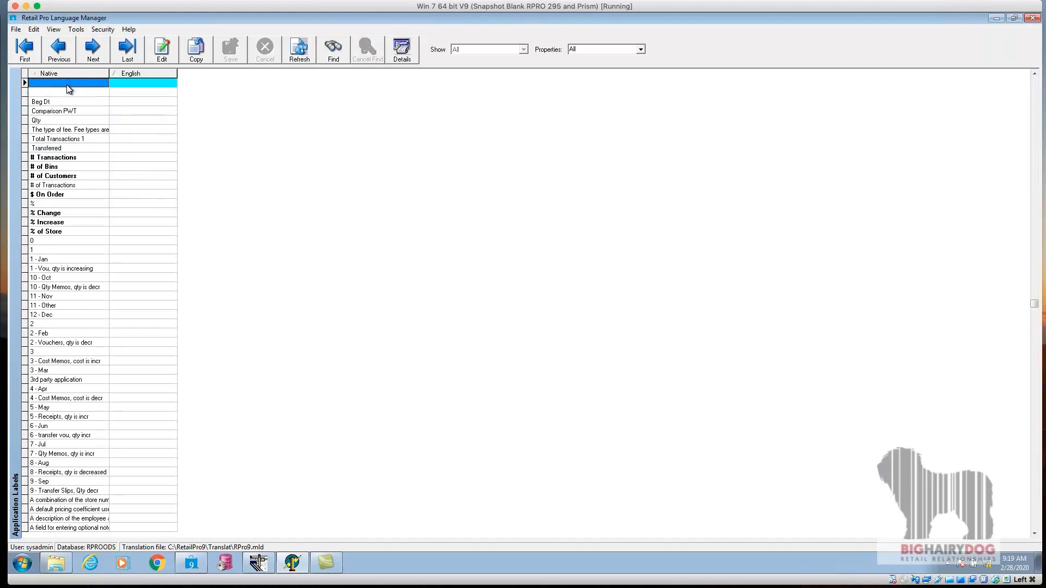
left_click(322, 51)
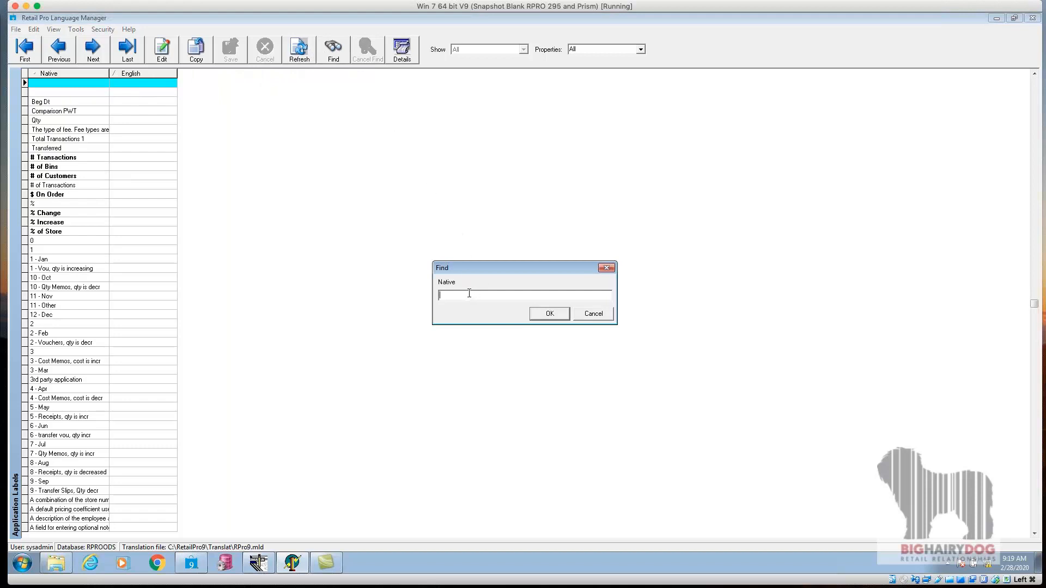
type("CUSTOMER ORDER")
left_click(544, 314)
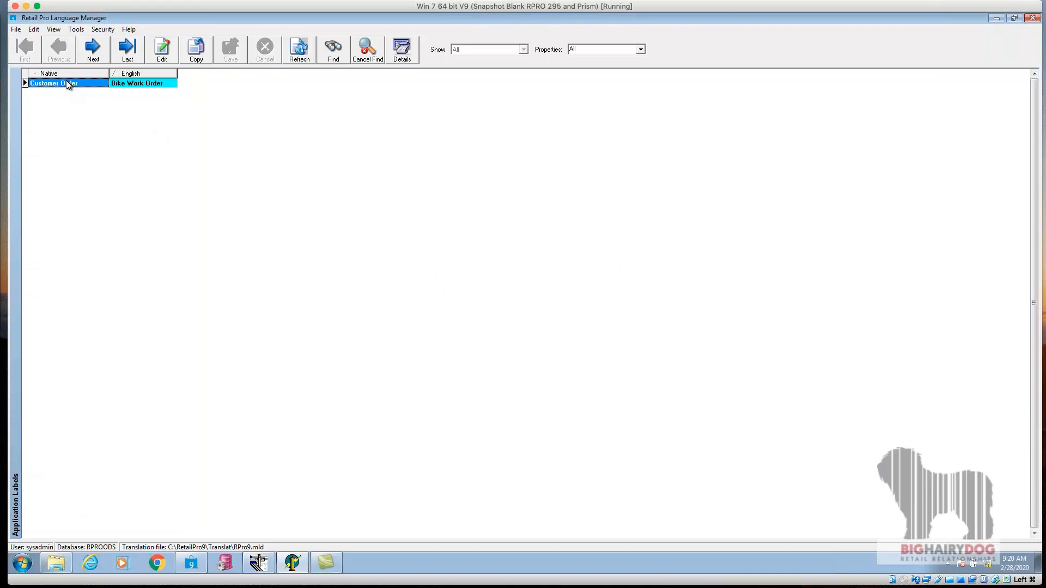
left_click(141, 84)
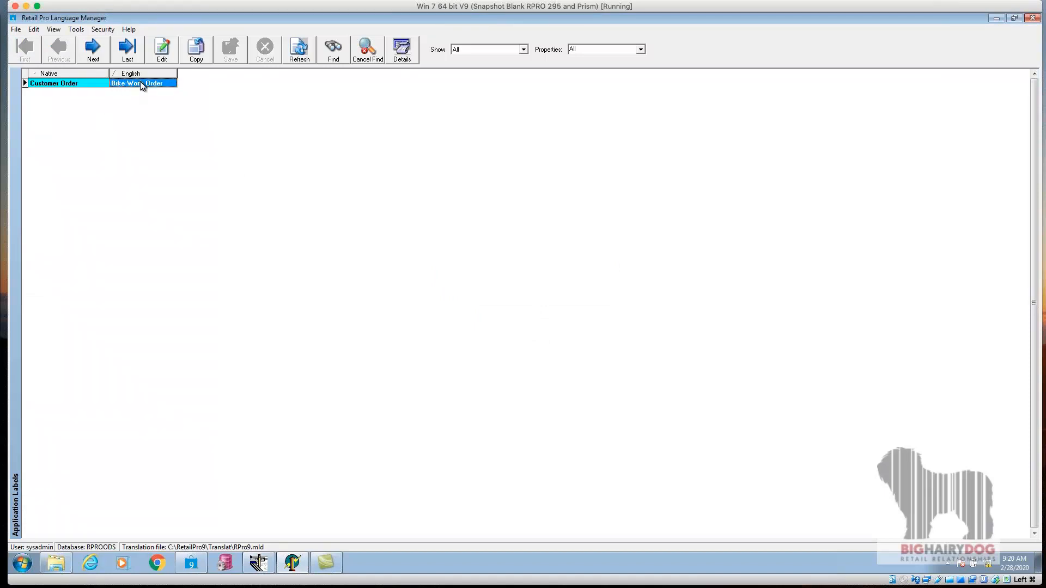
left_click(380, 57)
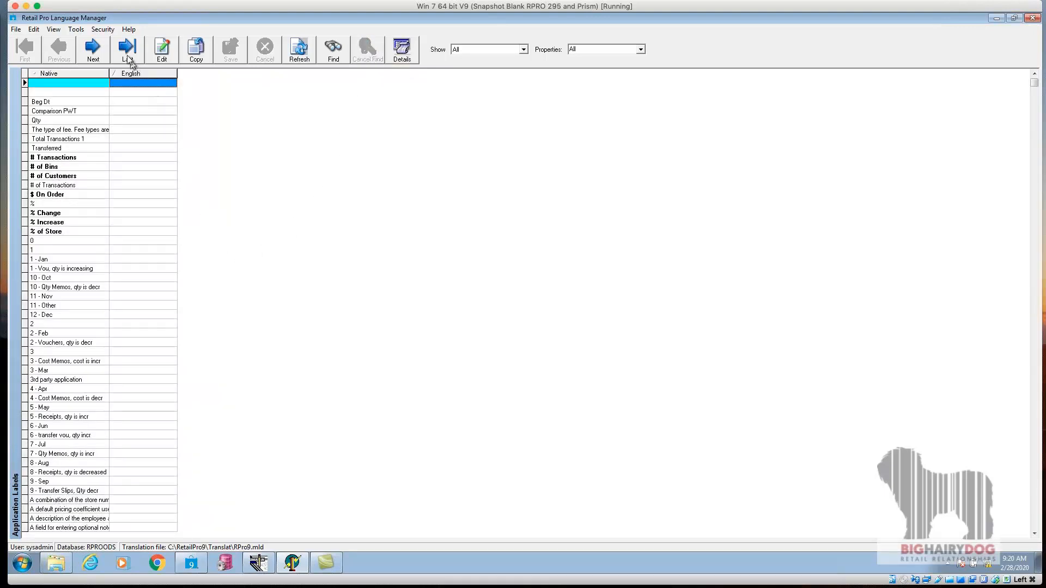
left_click(53, 29)
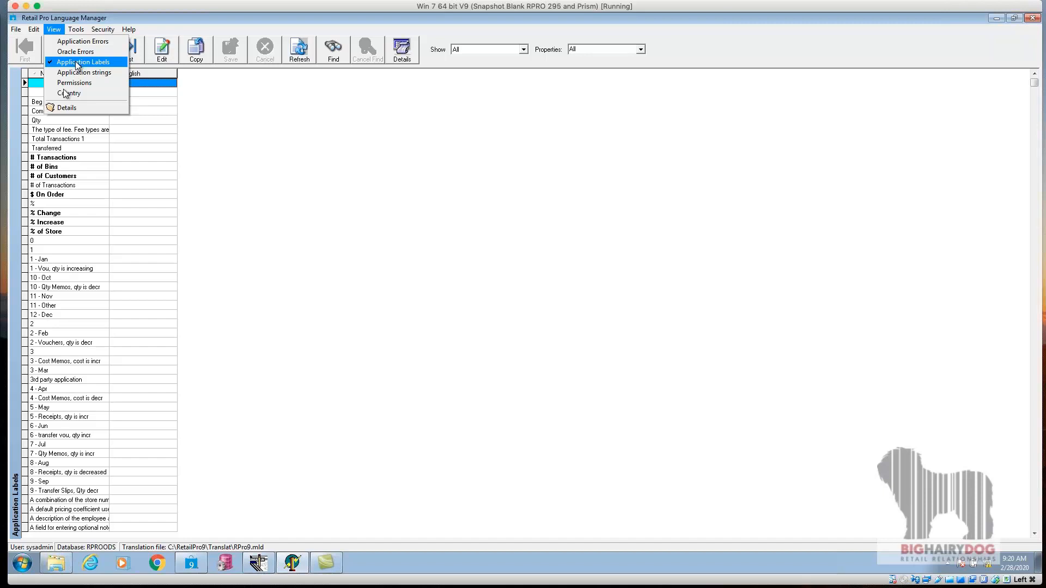
Step: Switch back to Retail Pro and start a new sales order to examine the SO type choices
left_click(191, 563)
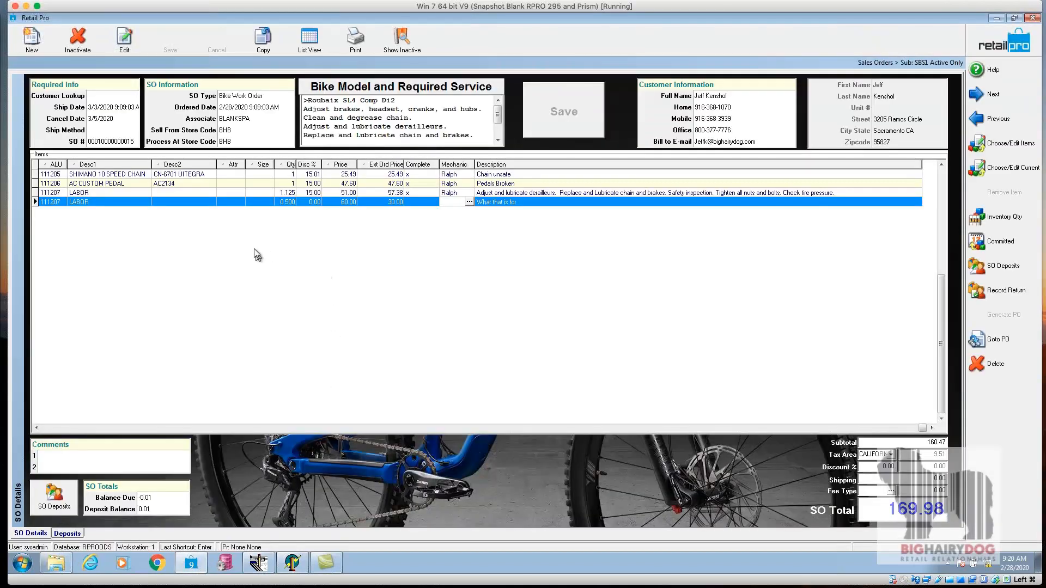
left_click(32, 44)
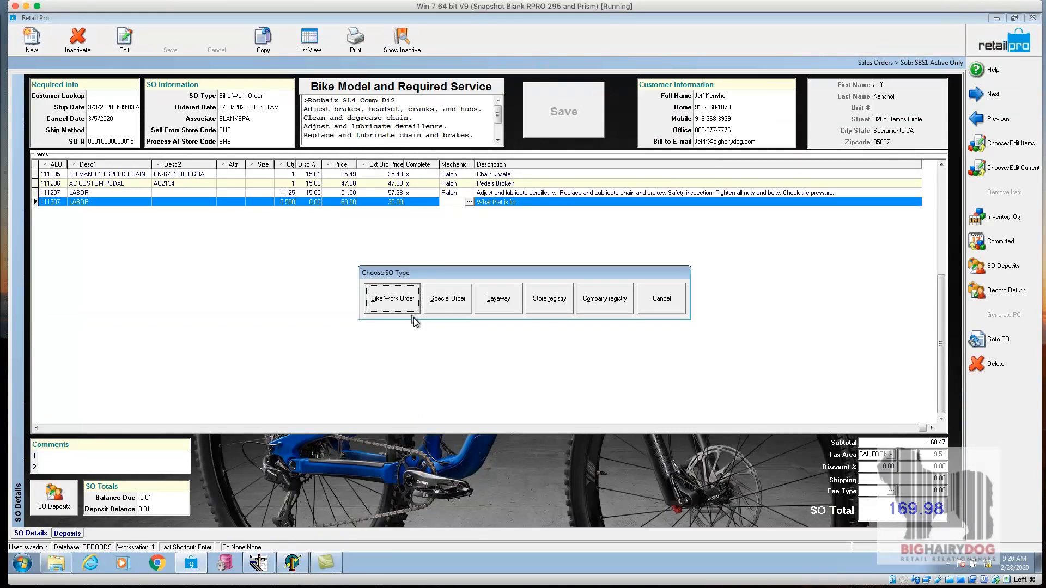
Step: Move the SO type choices aside and cancel them without creating a new sales order
left_click(395, 302)
left_click_drag(433, 276, 289, 116)
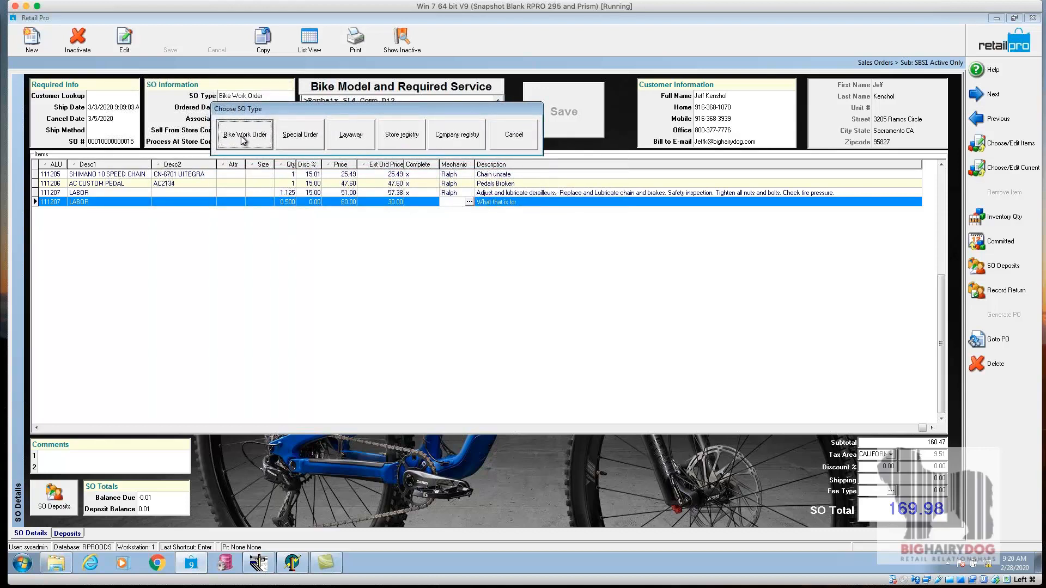
left_click(526, 144)
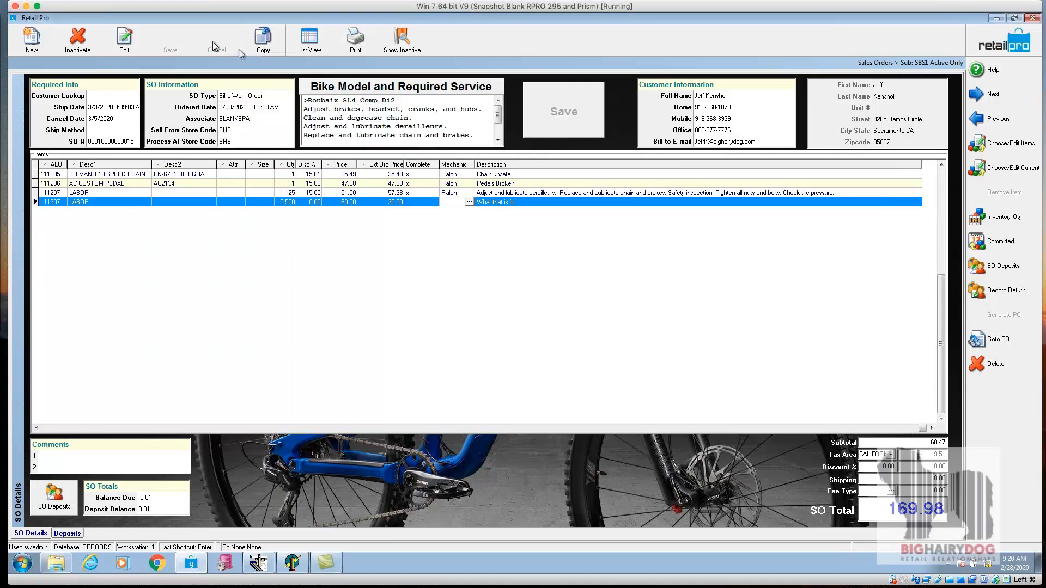
Step: Show the sales orders as a list and widen the SO Type column to fit its contents
left_click(310, 40)
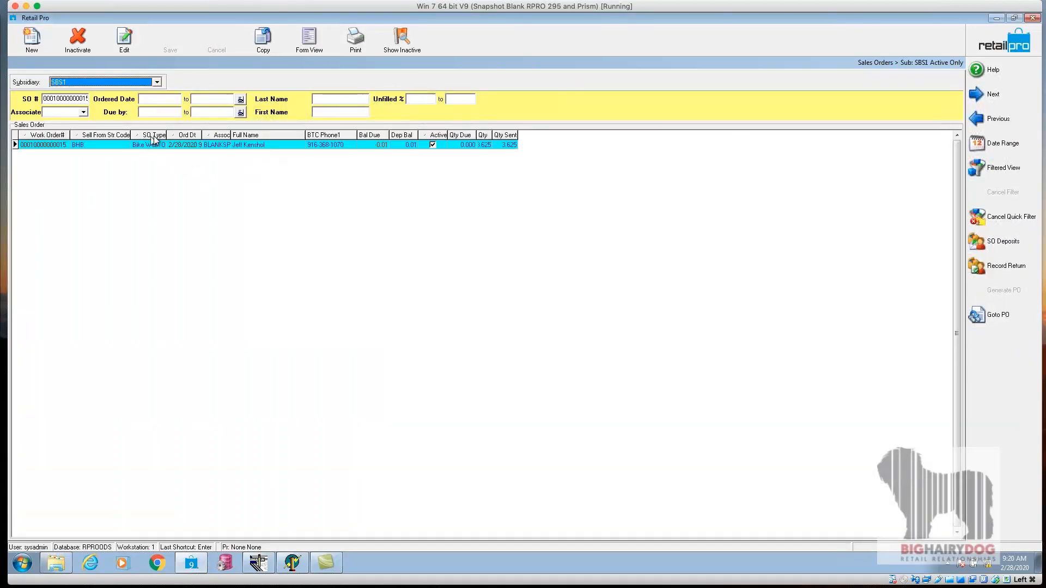
double_click(166, 134)
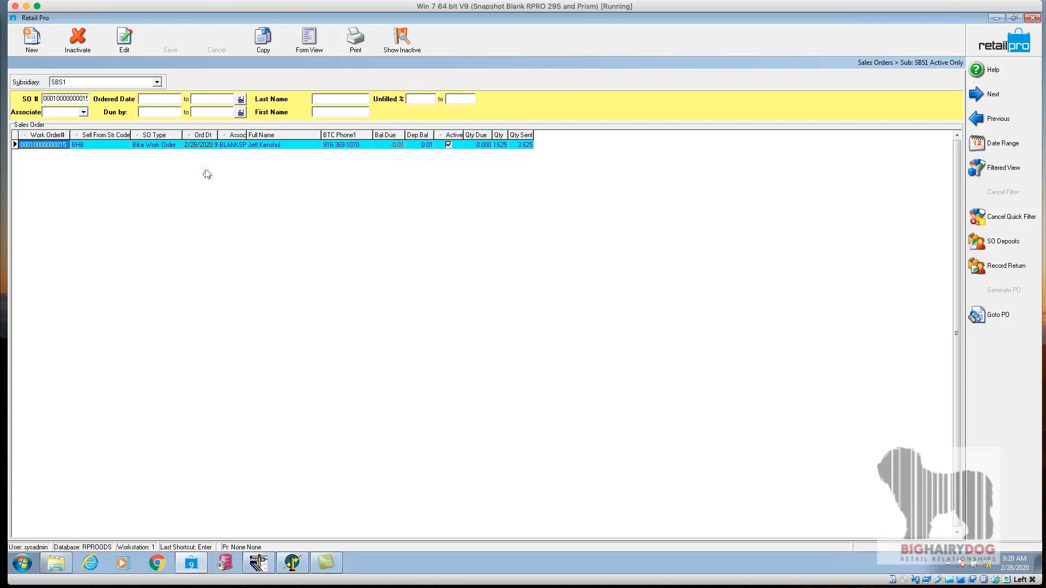
Step: Switch to the Language Manager and examine the English translations of the application strings containing "Customer Order"
left_click(981, 36)
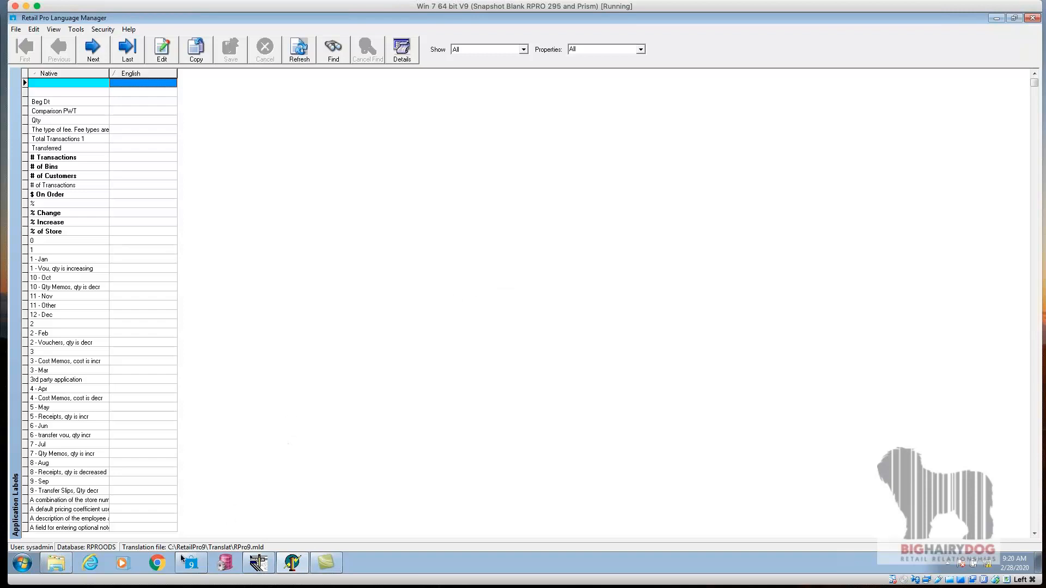
left_click(55, 29)
left_click(71, 71)
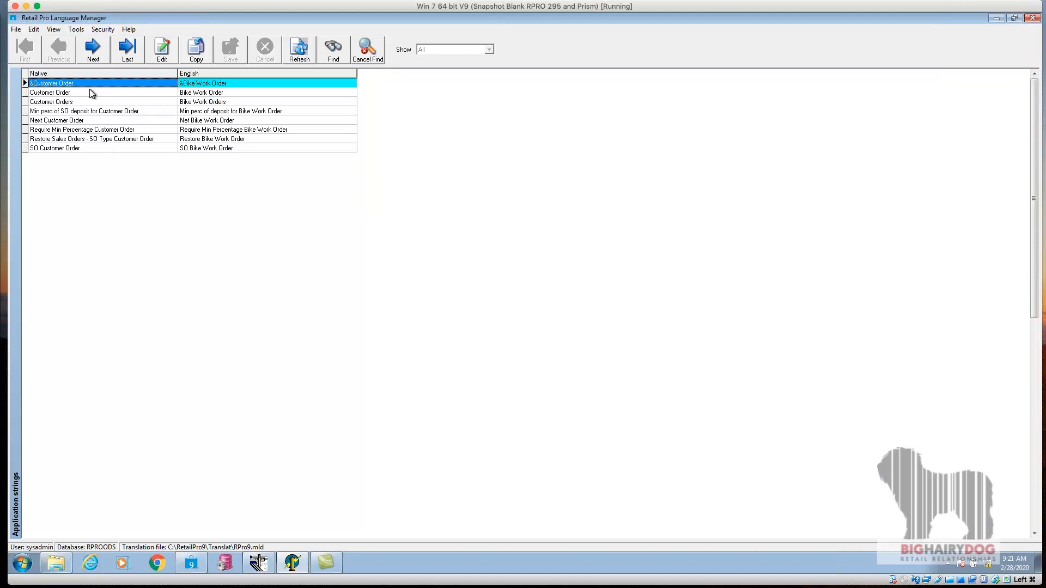
left_click(212, 86)
left_click(159, 82)
left_click(101, 99)
left_click(97, 146)
left_click(99, 130)
left_click(98, 84)
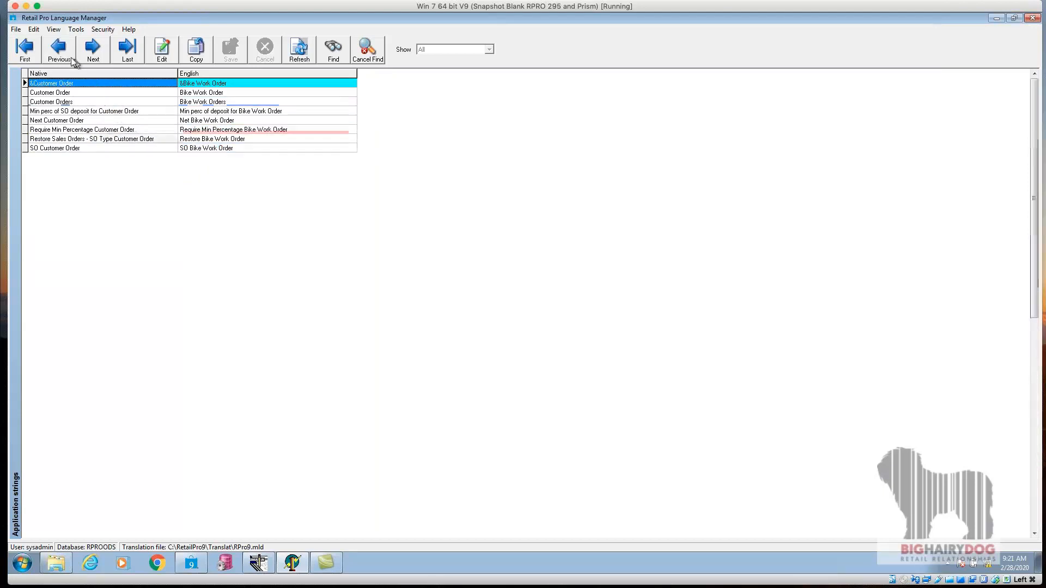
Step: Display the application labels and look through the alphabetical Native entries from the A labels to the Ext labels
left_click(54, 30)
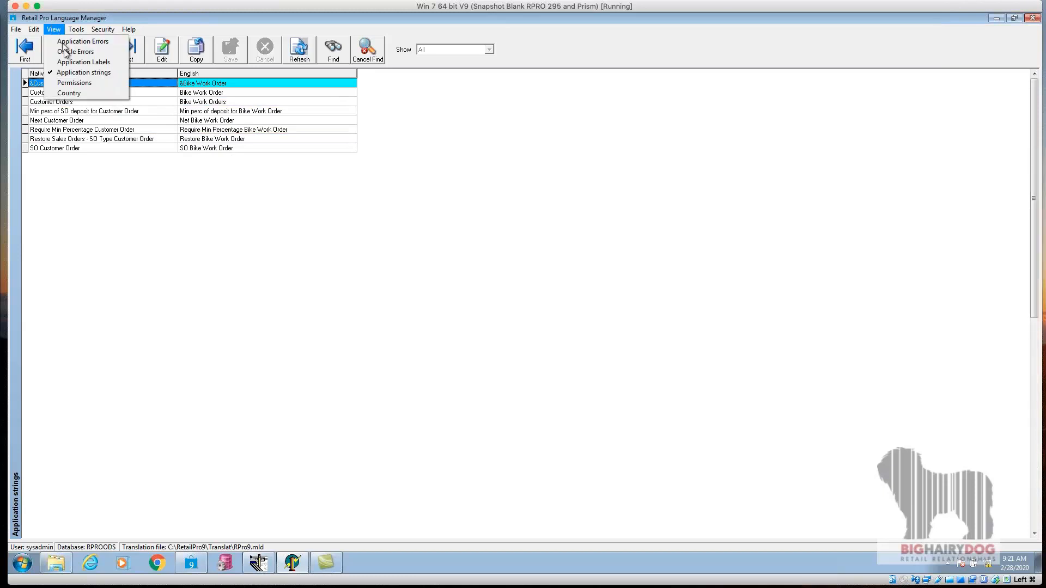
left_click(75, 63)
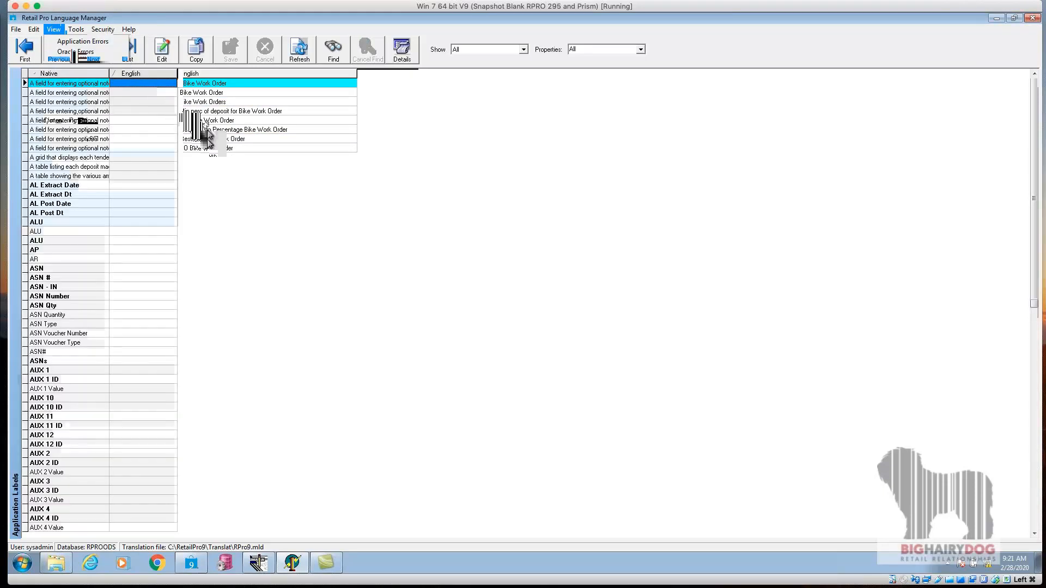
left_click(1036, 500)
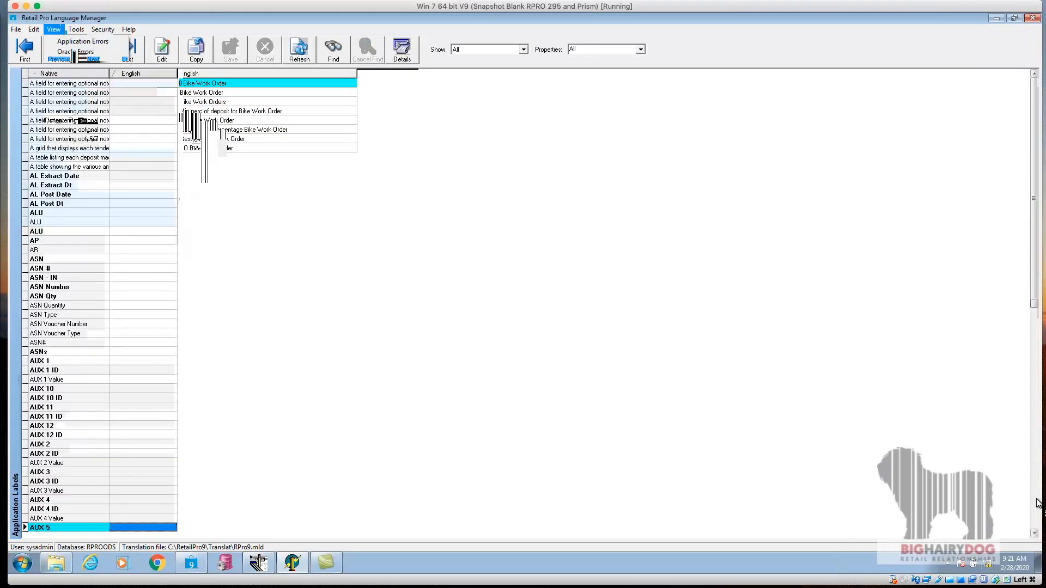
left_click(1036, 500)
left_click(1037, 502)
left_click(1037, 502)
left_click(1036, 502)
left_click(1036, 502)
left_click(1036, 504)
left_click(1037, 504)
left_click(1036, 504)
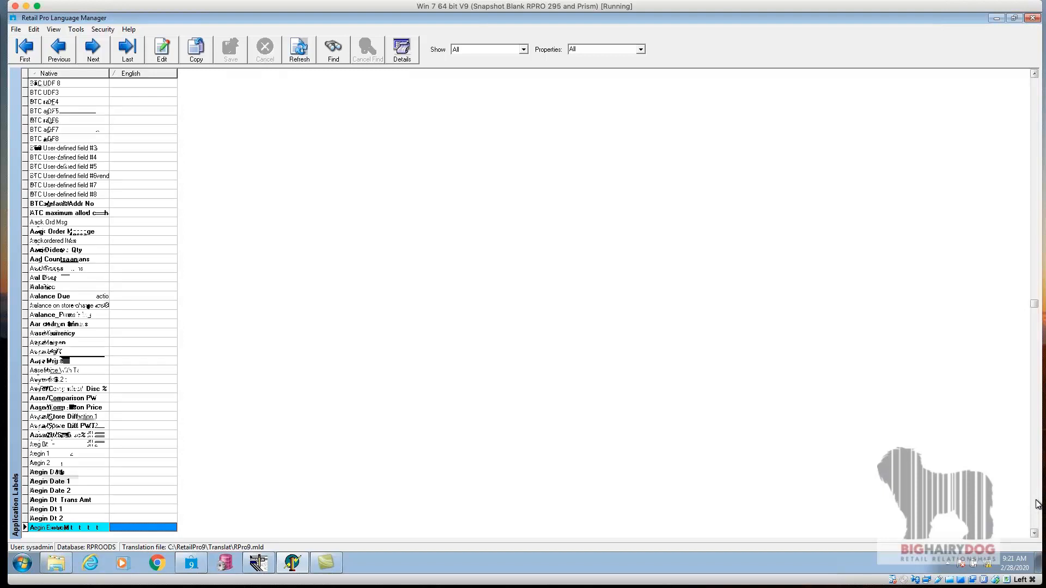
left_click(1037, 504)
left_click(1037, 504)
left_click(1037, 504)
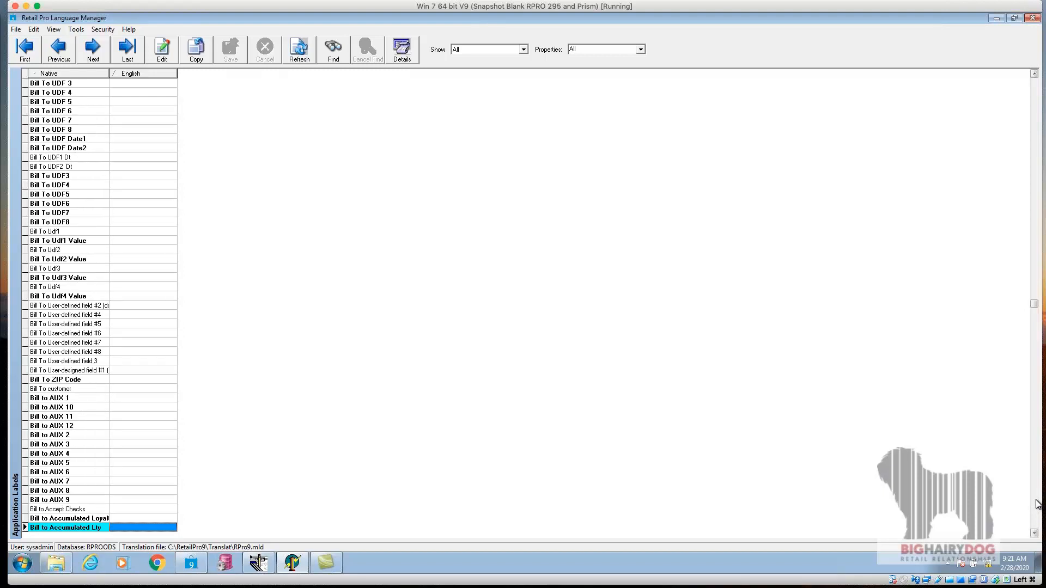
left_click(1037, 504)
left_click(1036, 504)
left_click(1036, 503)
left_click(1036, 504)
left_click(1037, 504)
left_click(1037, 504)
left_click(1036, 504)
left_click(1037, 504)
left_click(1037, 504)
left_click(1037, 504)
left_click(1037, 504)
left_click(1037, 504)
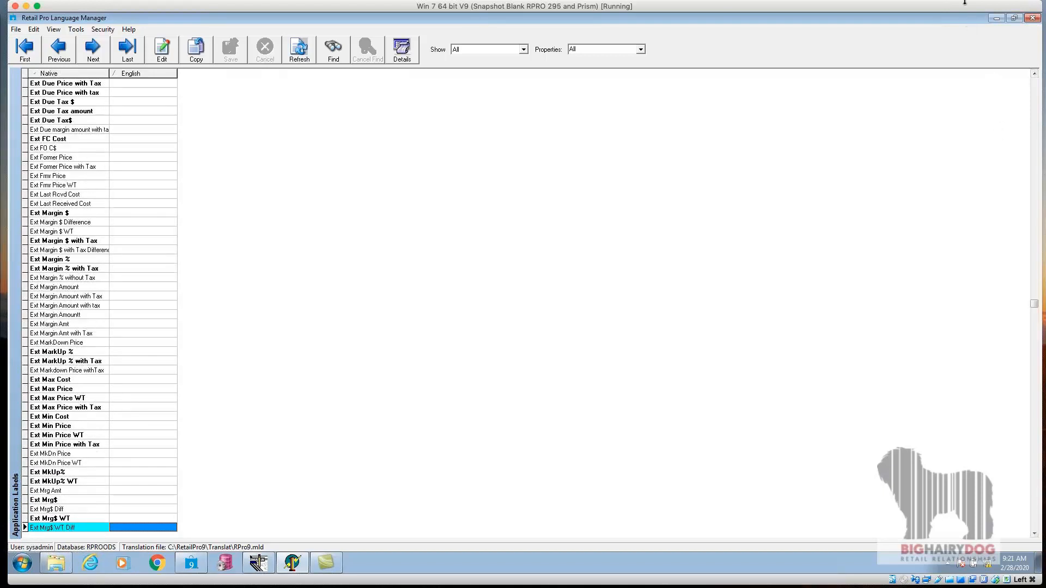
Step: Switch back to Retail Pro and show the bike work order in form view
left_click(998, 17)
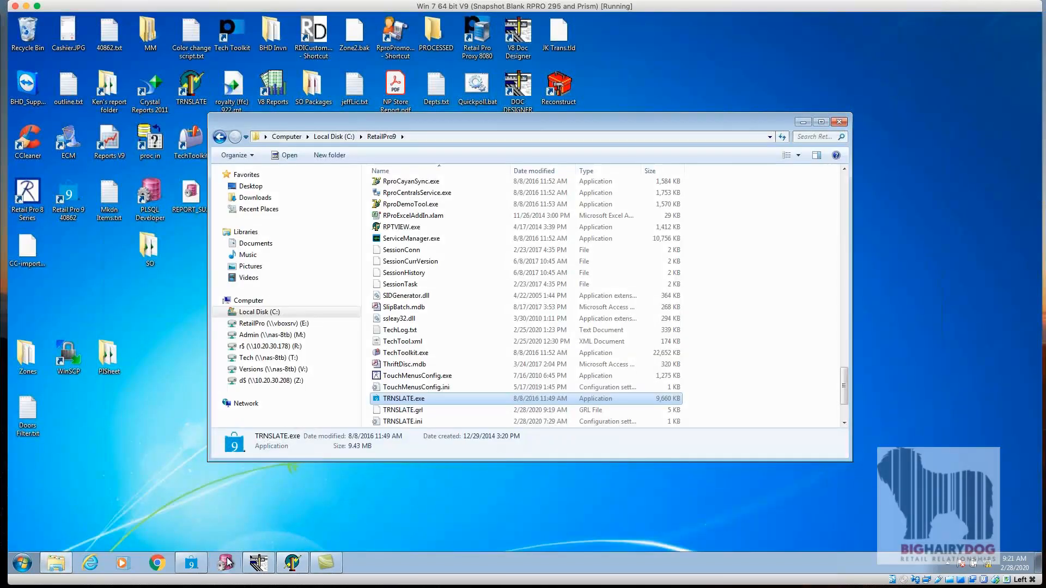
left_click(191, 563)
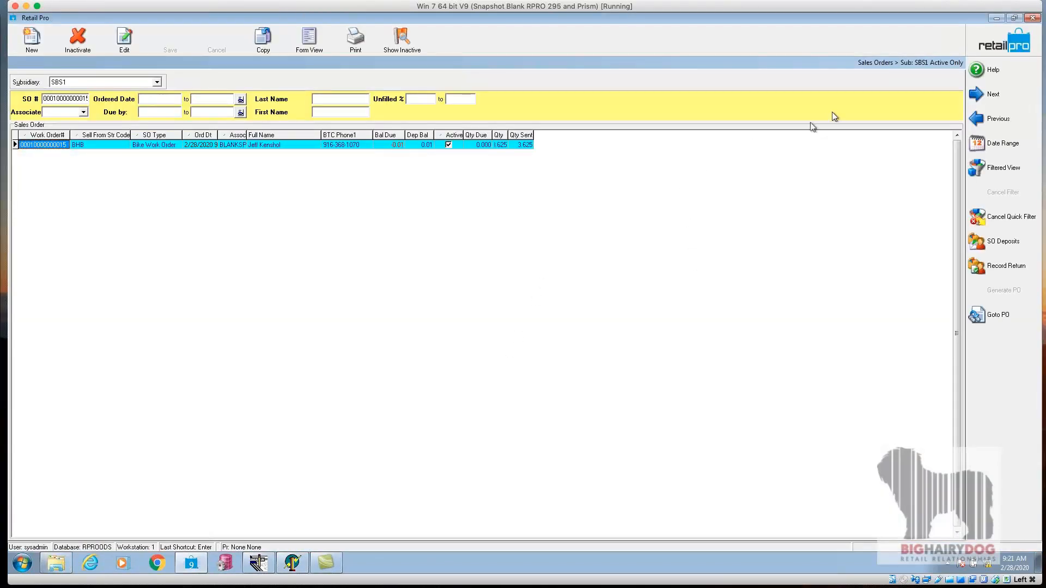
left_click(317, 48)
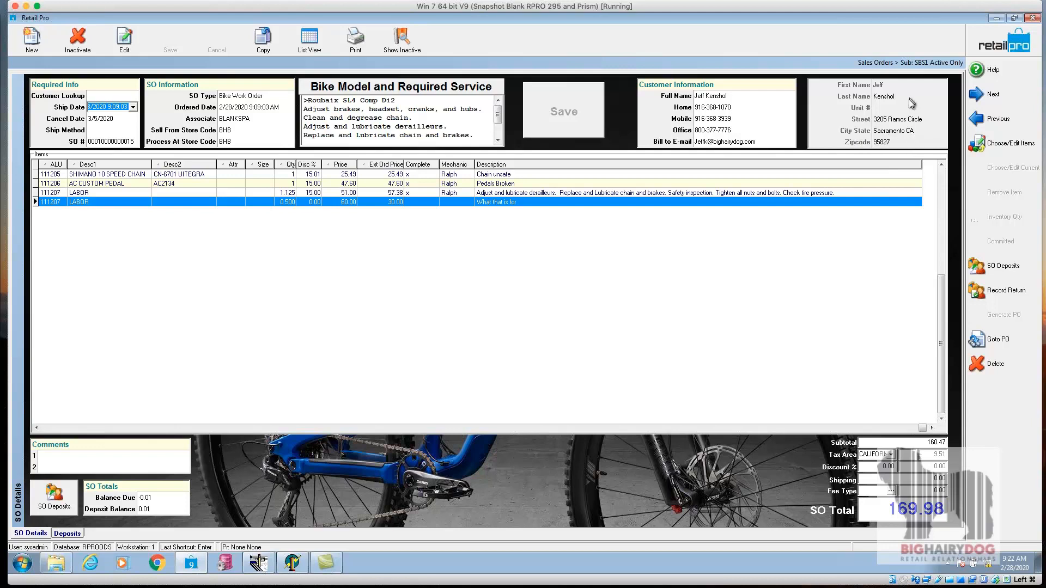
Step: Open the field setup in the work order's Page Designer and display the fields of the Customer Information group
right_click(617, 101)
mouse_move(657, 112)
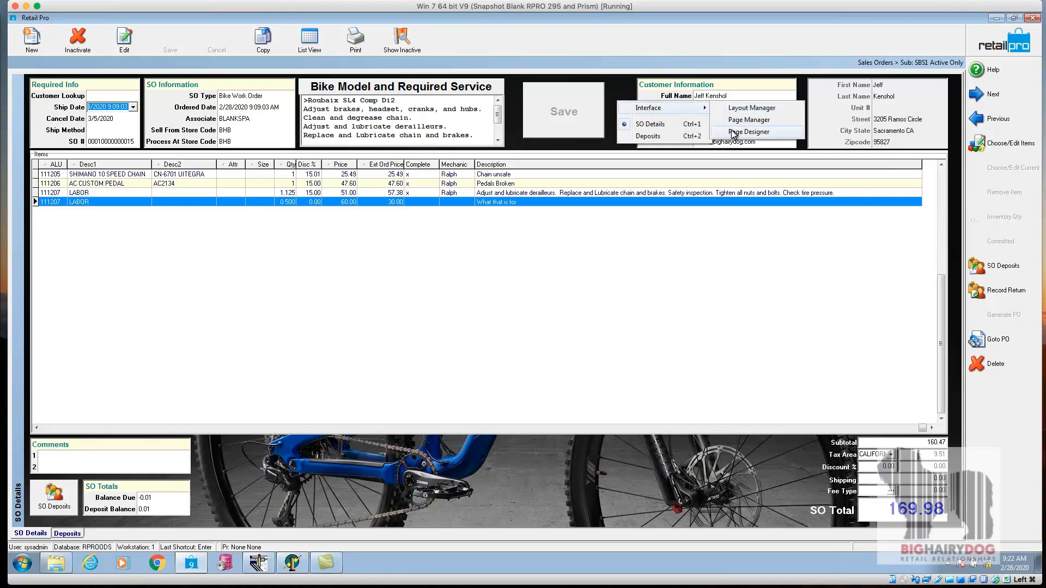
left_click(743, 132)
left_click(377, 234)
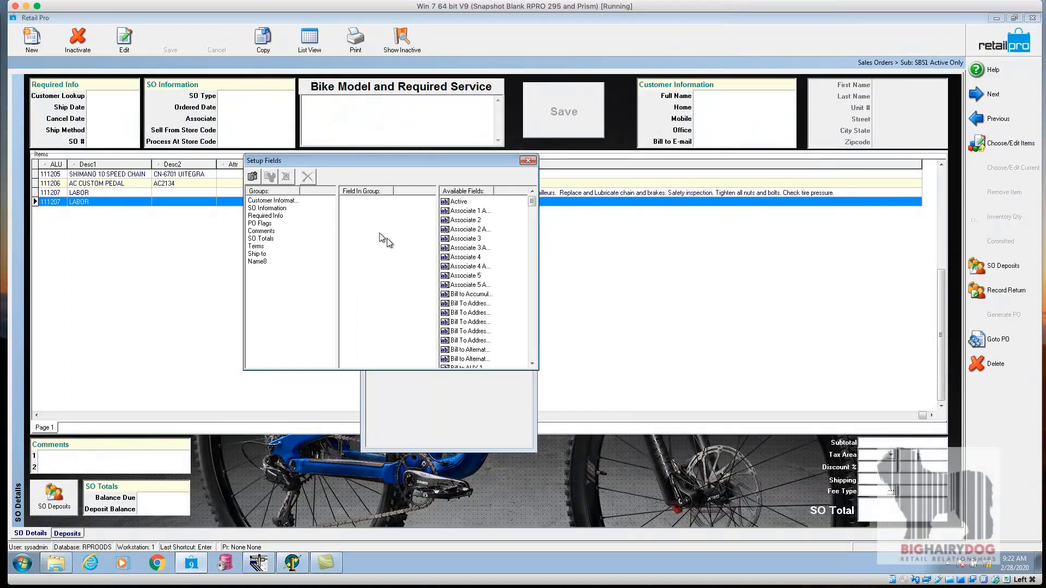
left_click(277, 202)
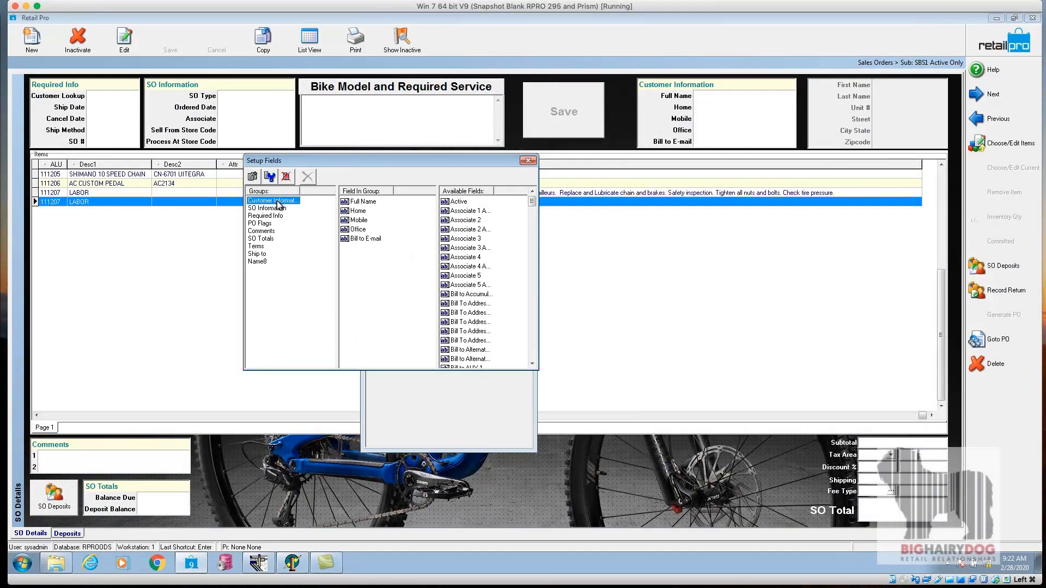
Step: Move the Street field above Unit # in the Name8 group and close the Page Designer
left_click(259, 262)
left_click_drag(367, 229, 369, 223)
left_click(357, 220)
left_click(359, 231)
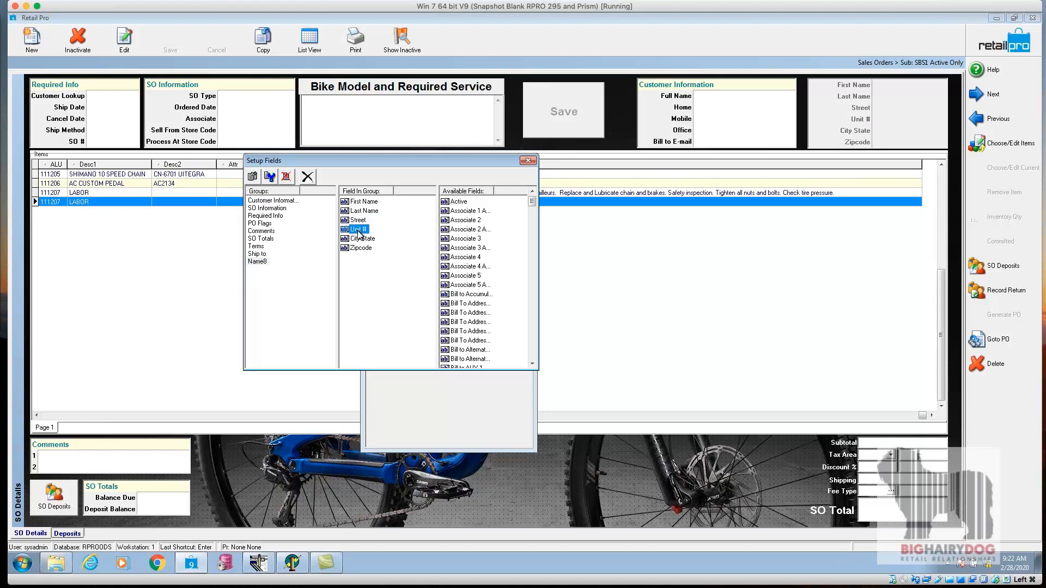
left_click(527, 160)
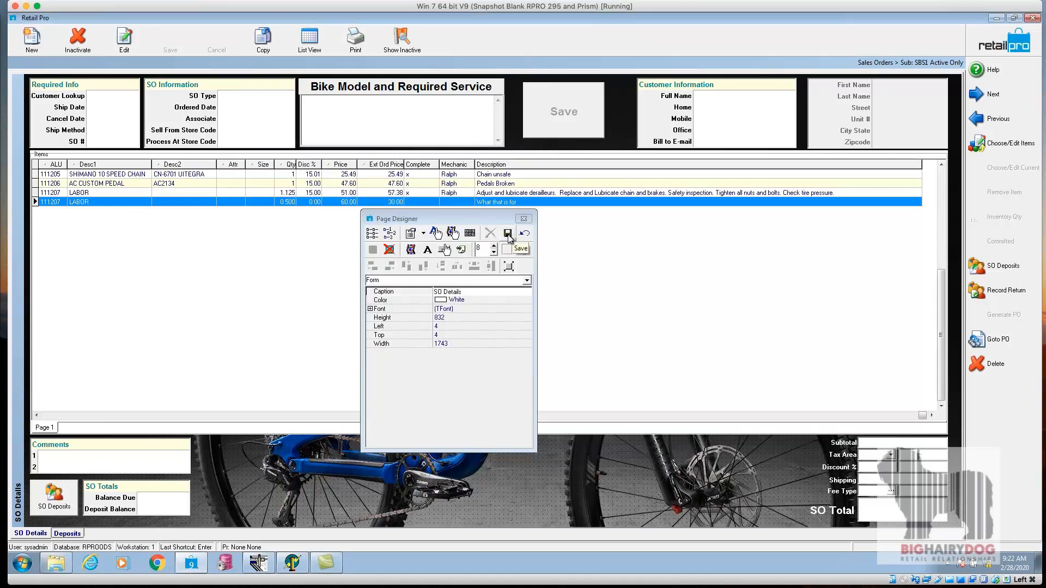
left_click(523, 218)
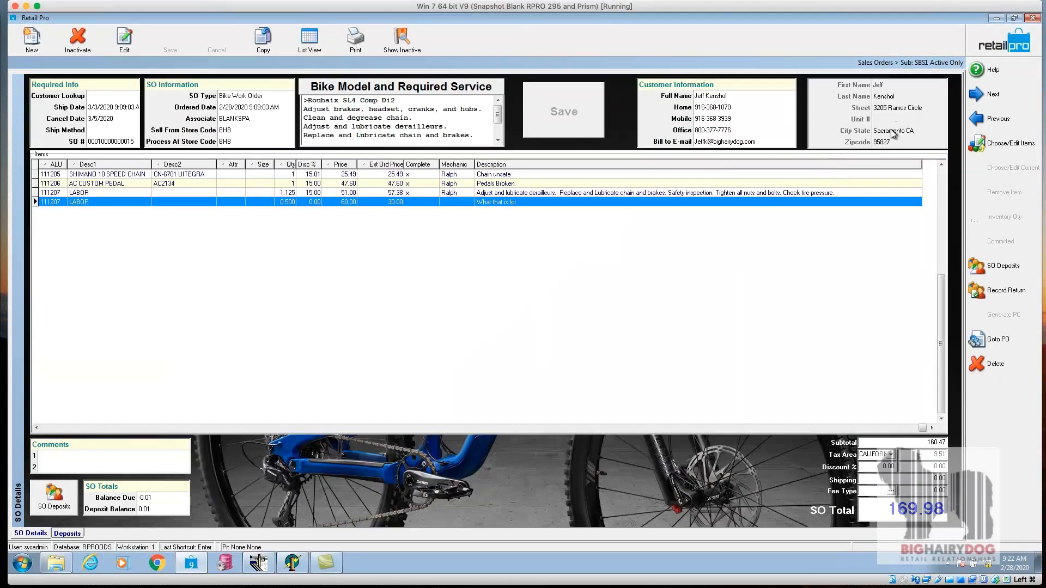